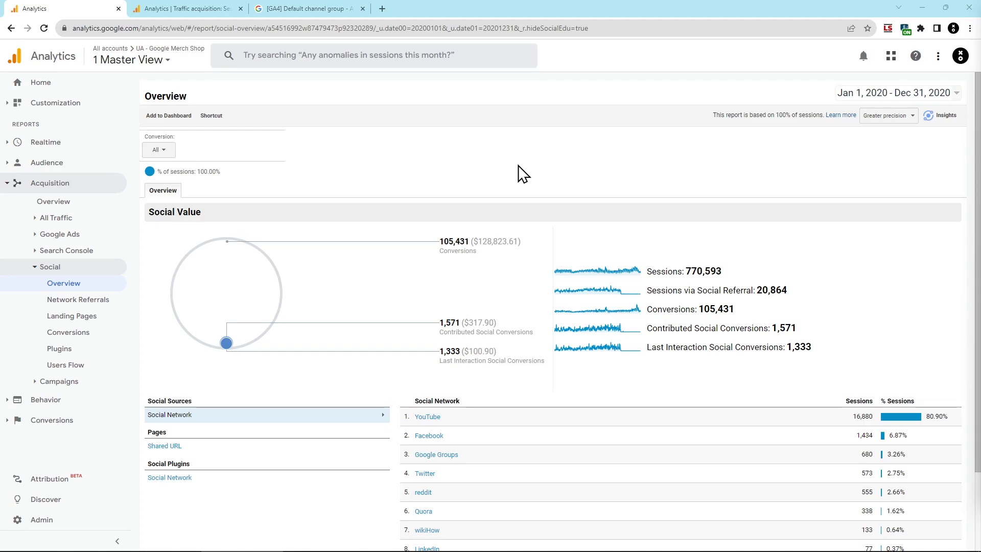
Customize the GA4 traffic acquisition report with a filter where Session default channel group exactly matches Organic Social.
left_click(223, 10)
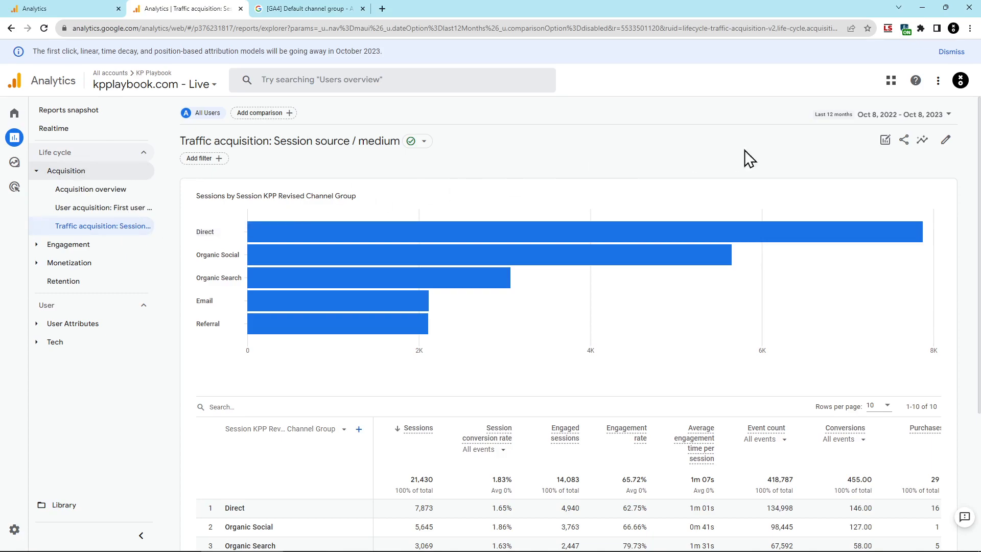
left_click(947, 141)
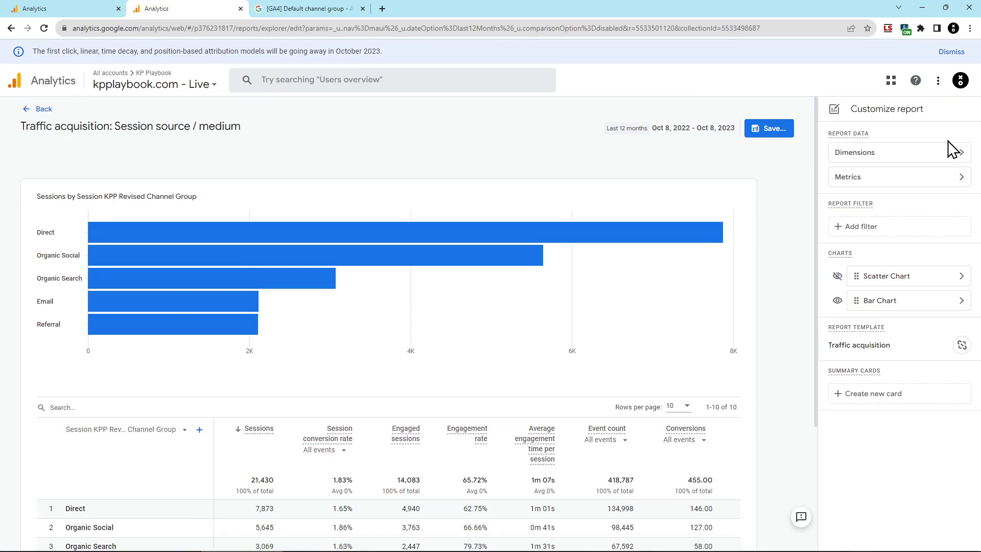
left_click(913, 226)
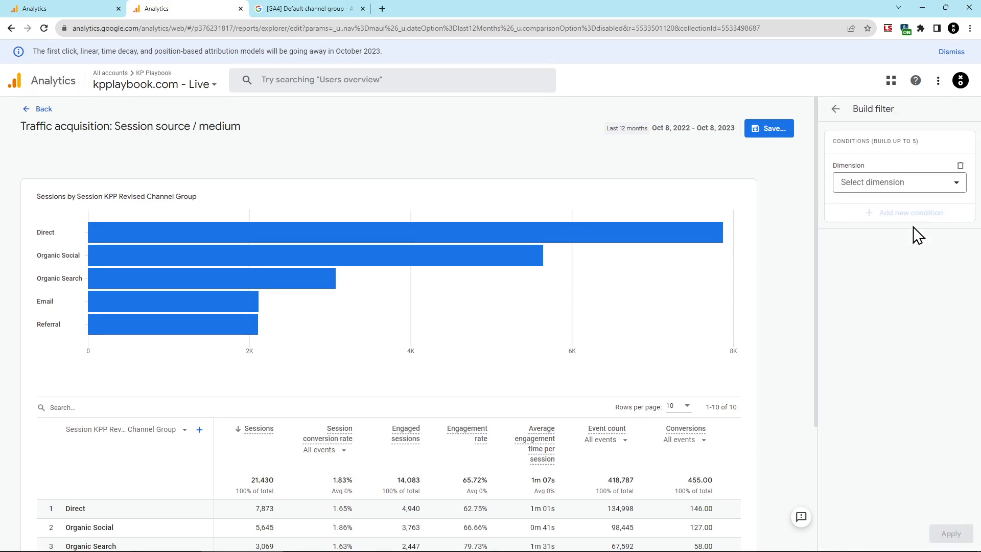
left_click(939, 184)
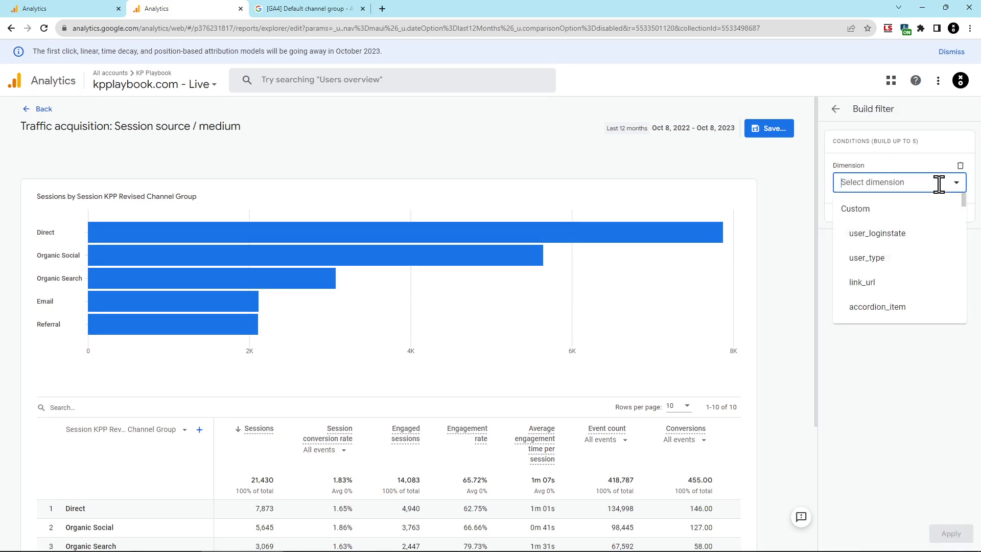
left_click(933, 227)
left_click(933, 221)
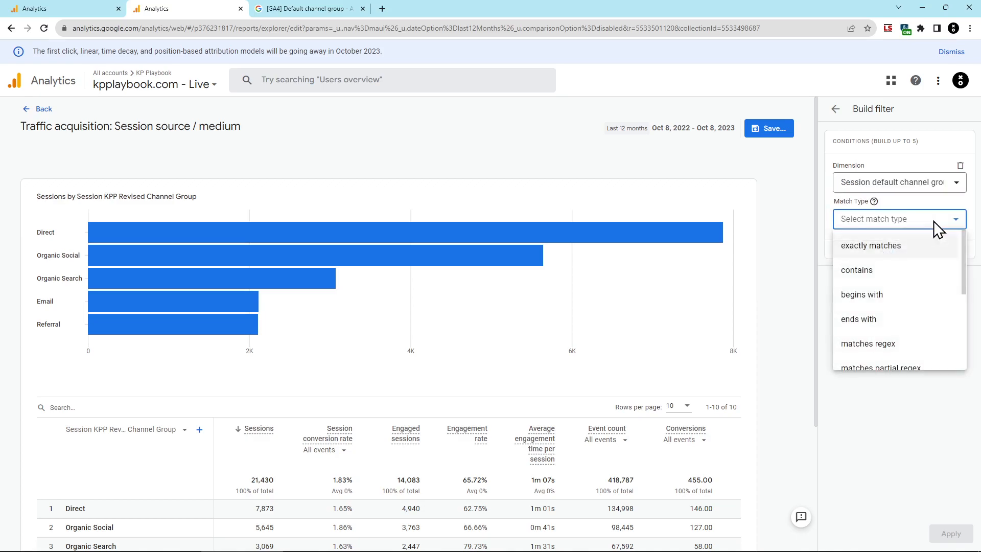
left_click(924, 254)
left_click(925, 255)
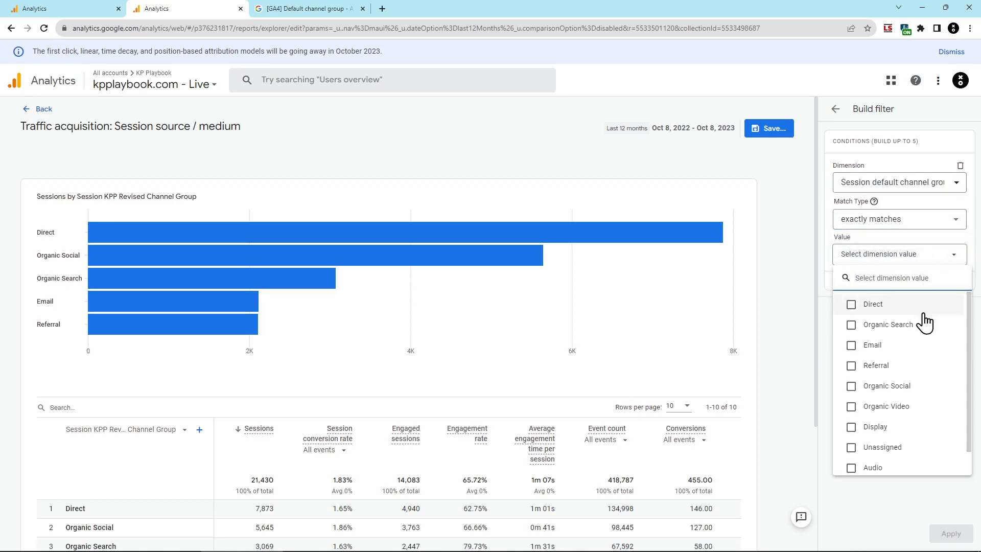
left_click(911, 390)
left_click(948, 532)
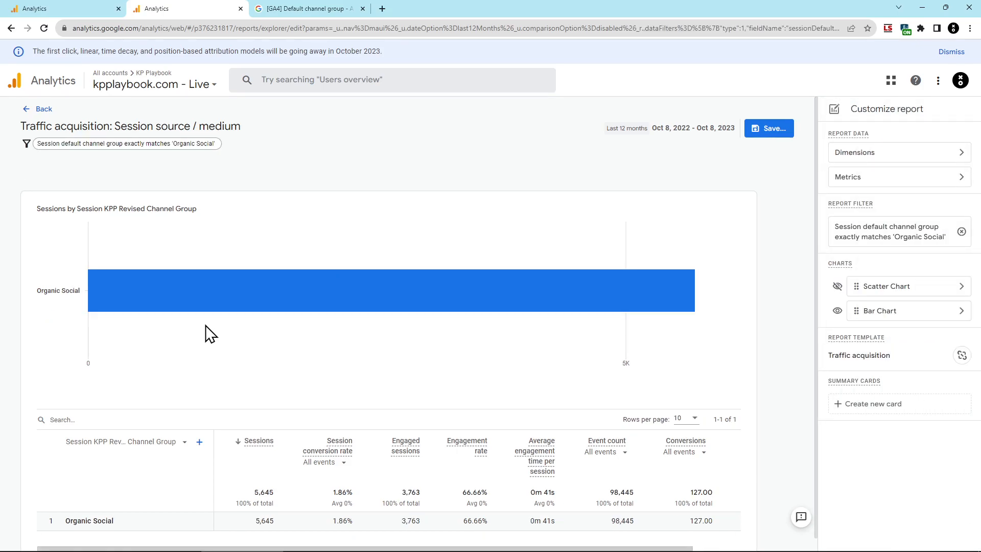
Change the filtered report table's primary dimension to Session source / medium and look through its rows.
scroll(209, 335, "down", 1)
left_click(162, 432)
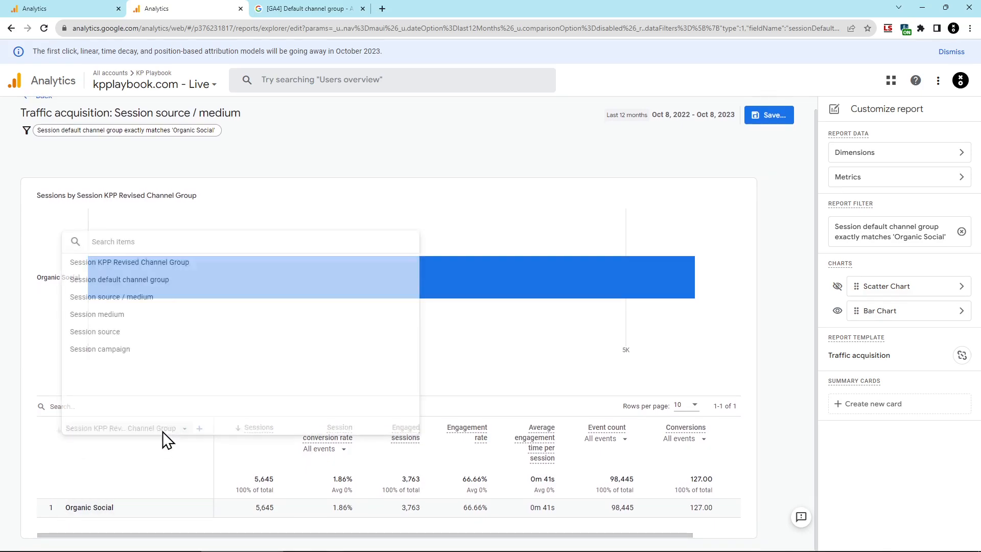
left_click(147, 298)
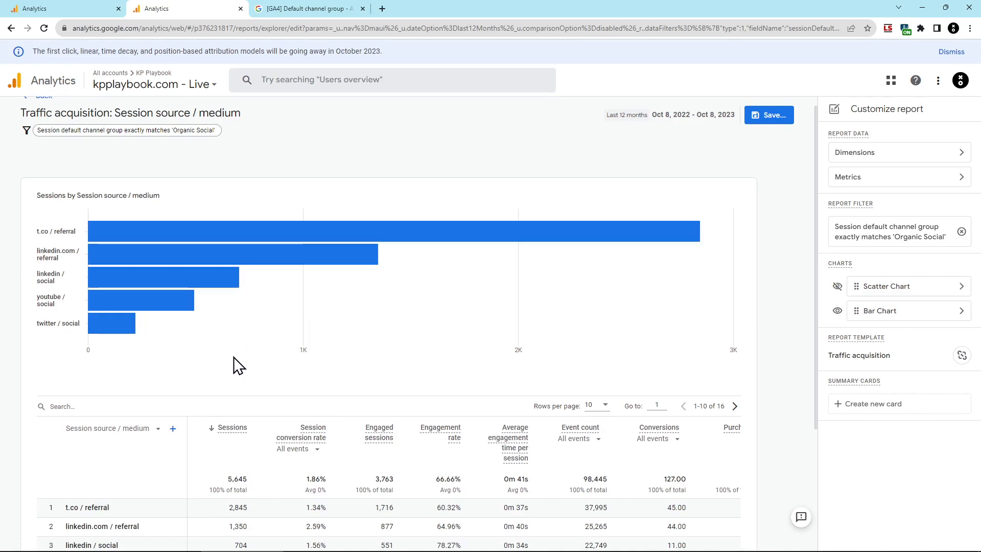
scroll(207, 363, "down", 3)
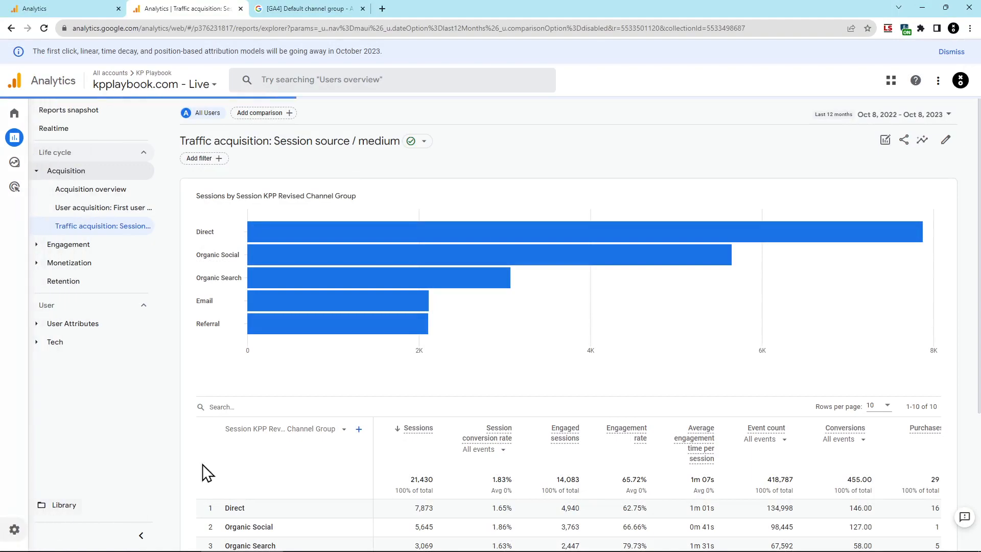
Open the property's Channel Groups data settings and start creating a new channel group.
left_click(14, 529)
left_click(389, 377)
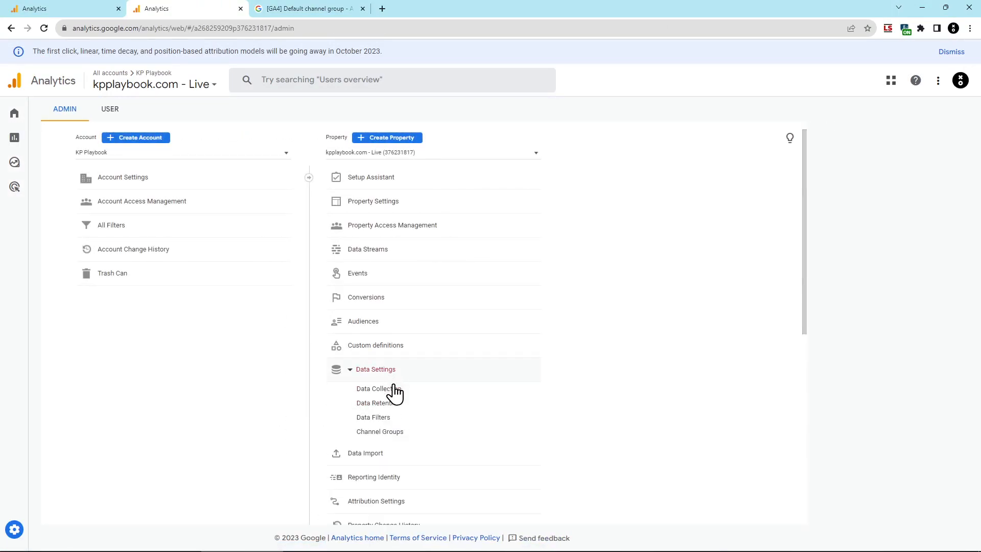
left_click(402, 434)
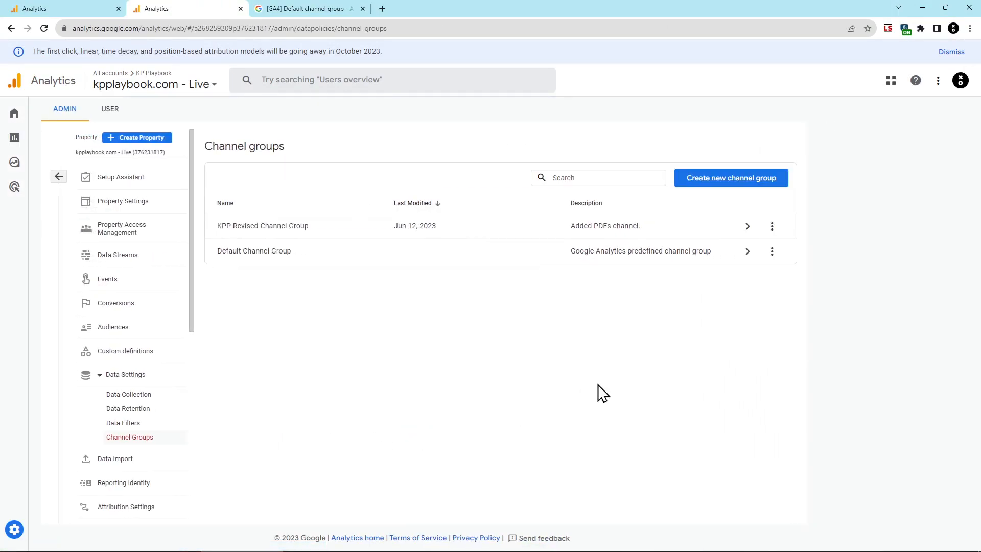
left_click(744, 191)
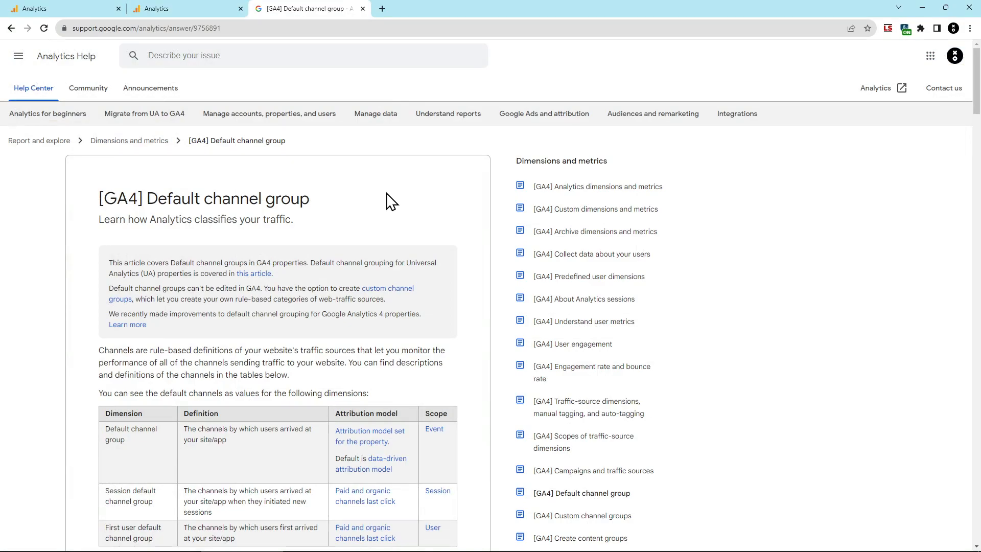
Download the list of GA4 default-channel-group sources and categories from the Default channel group help article and open the file.
scroll(88, 312, "down", 10)
scroll(88, 312, "down", 20)
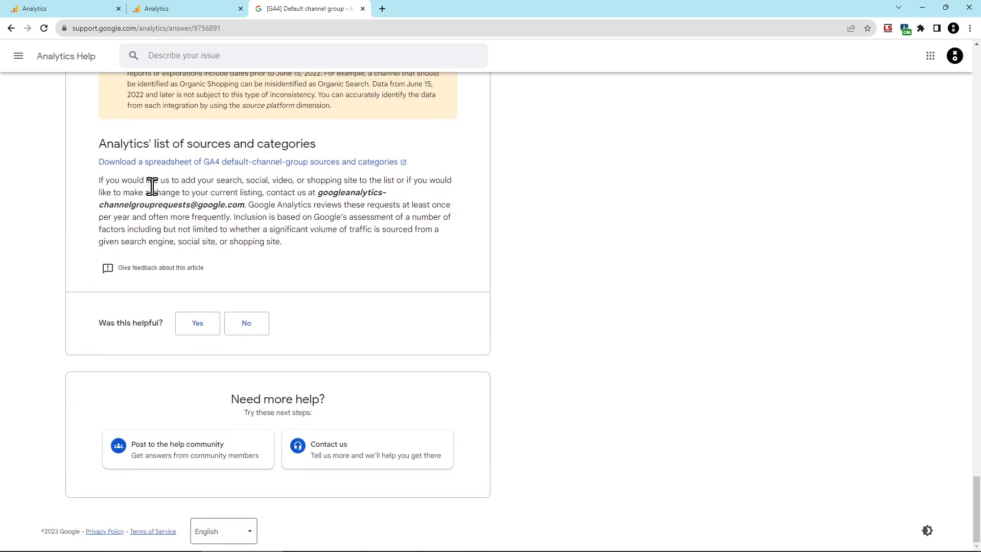
left_click(202, 163)
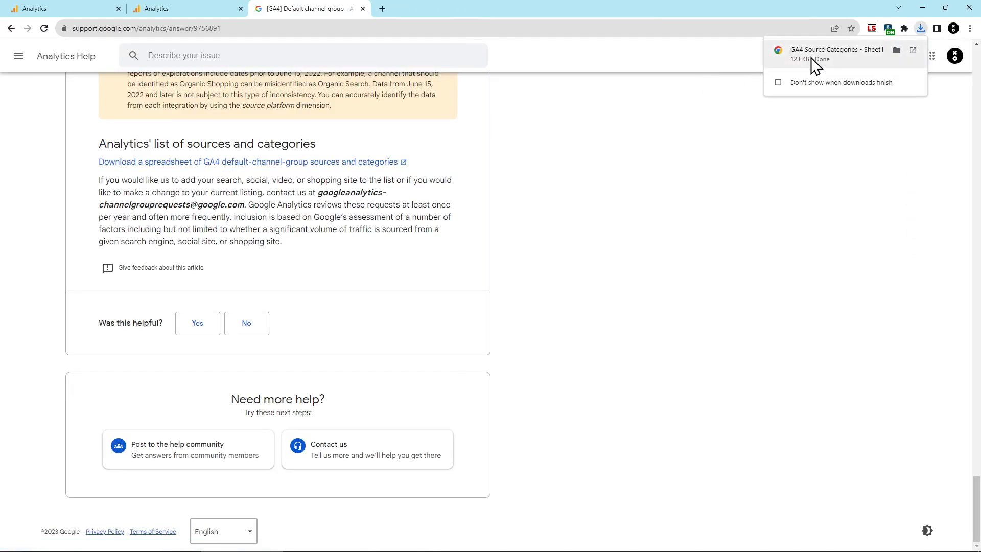
left_click(817, 56)
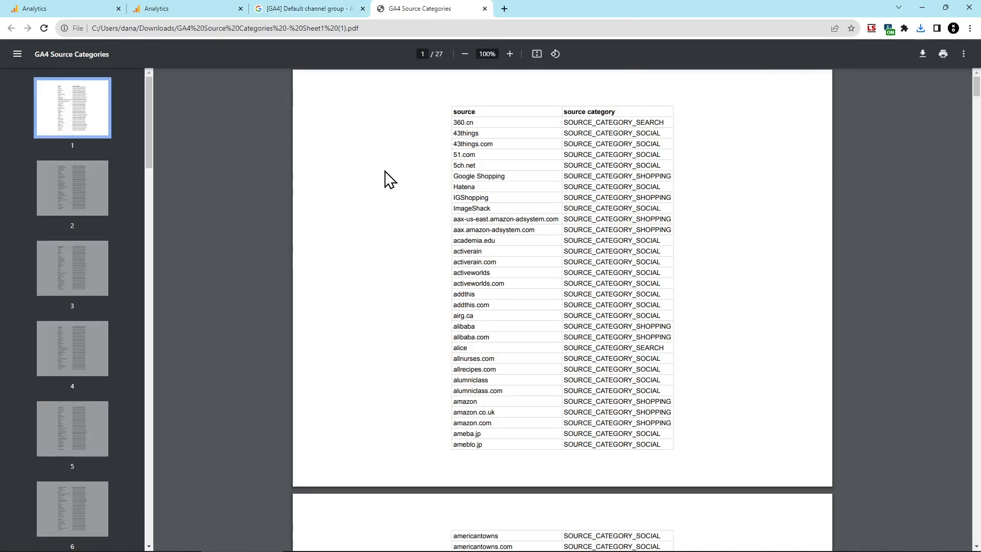
Search the GA4 Source Categories PDF for "pinterest" and go through the matches to check their sources and categories.
key("ctrl+f")
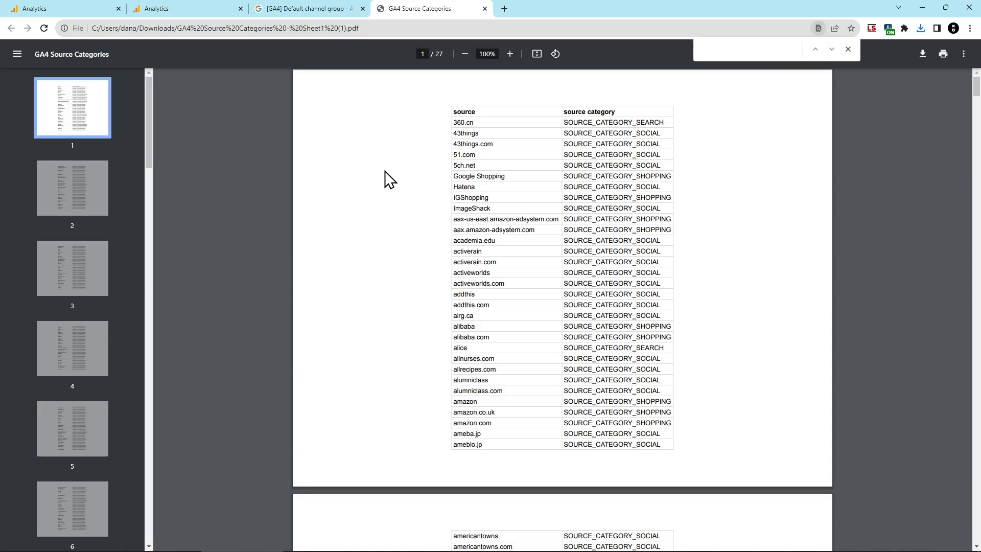
type("pinterest")
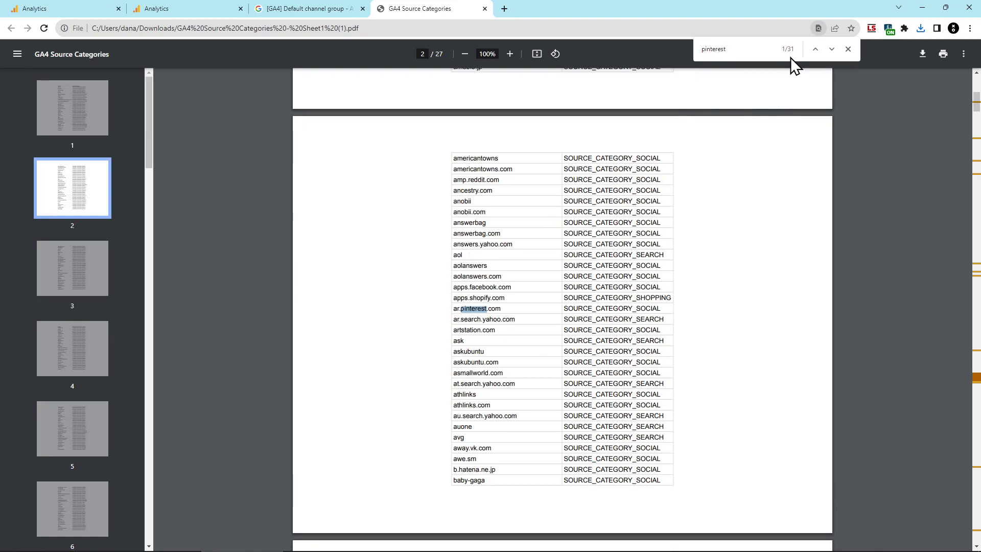
left_click(831, 50)
left_click(832, 49)
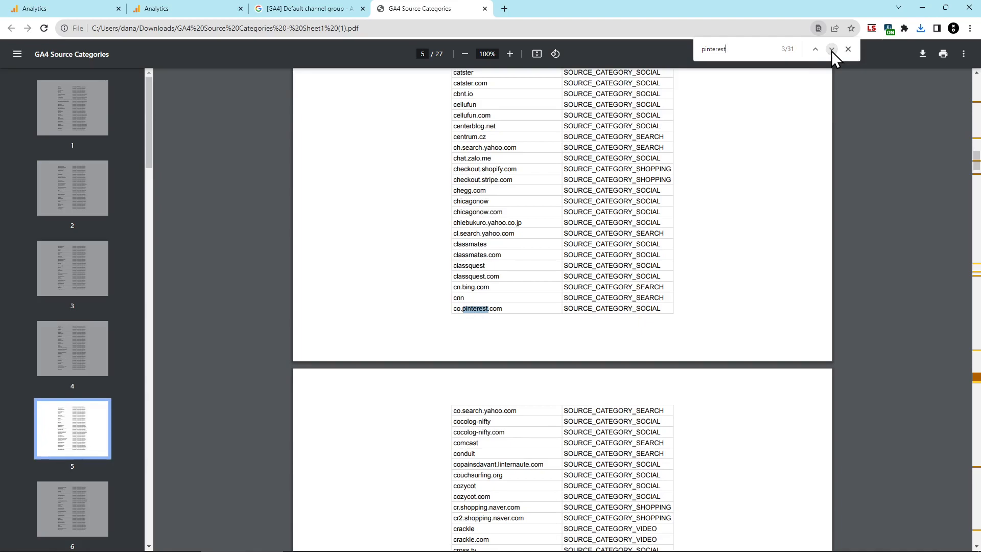
left_click(832, 49)
left_click(831, 50)
left_click(832, 50)
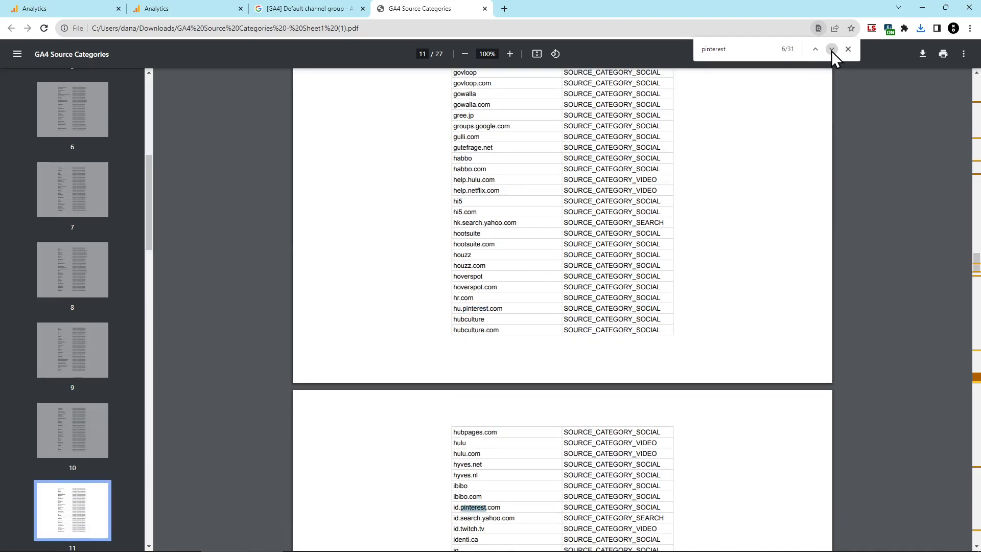
left_click(832, 49)
left_click(832, 49)
left_click(832, 50)
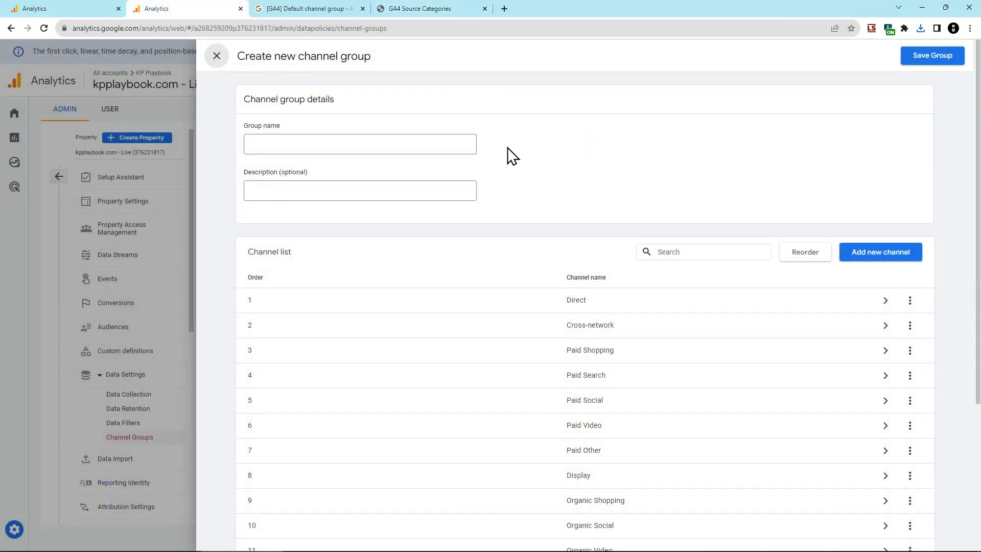
Name the new channel group "Organic Social Channels" and add a channel named "LinkedIn" to it.
left_click(452, 142)
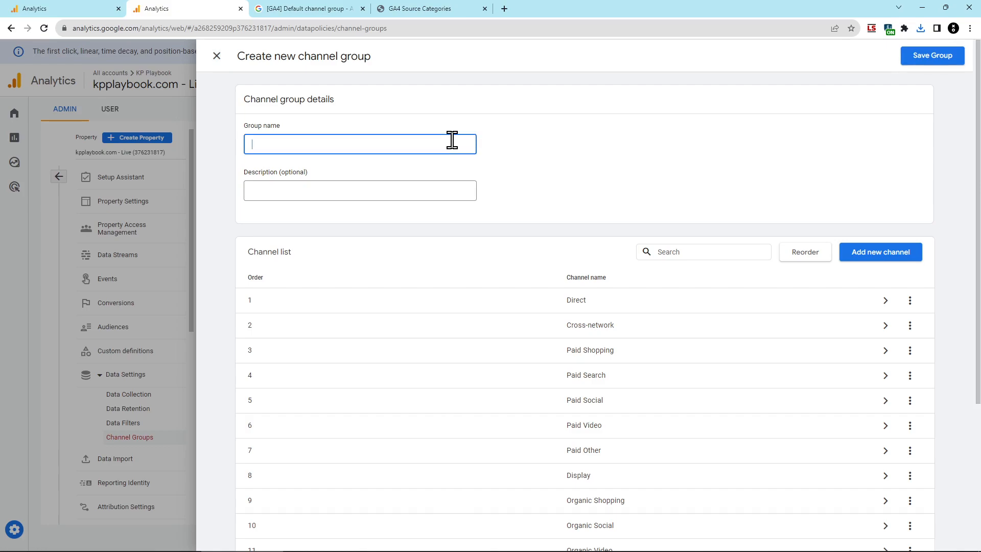
type("Organic Social Channels")
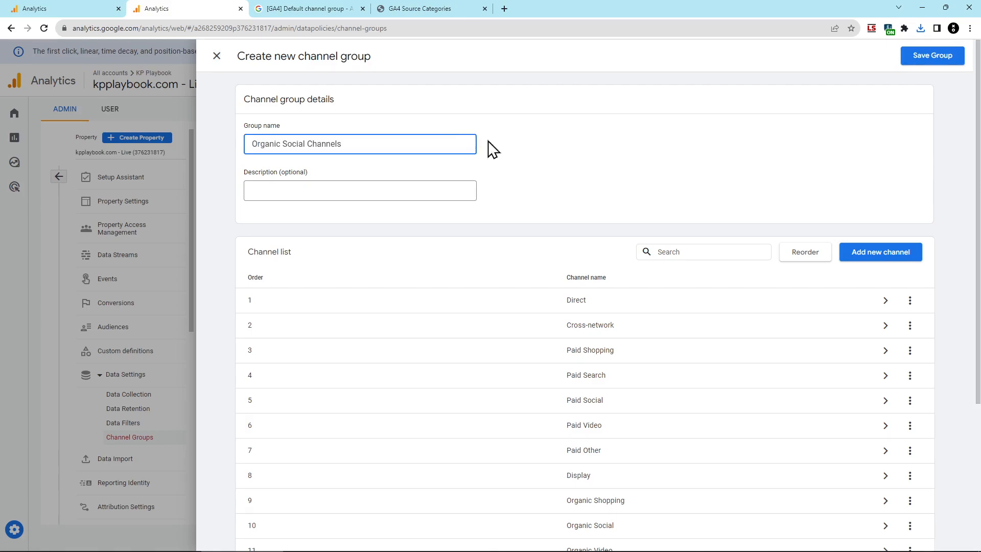
left_click(897, 252)
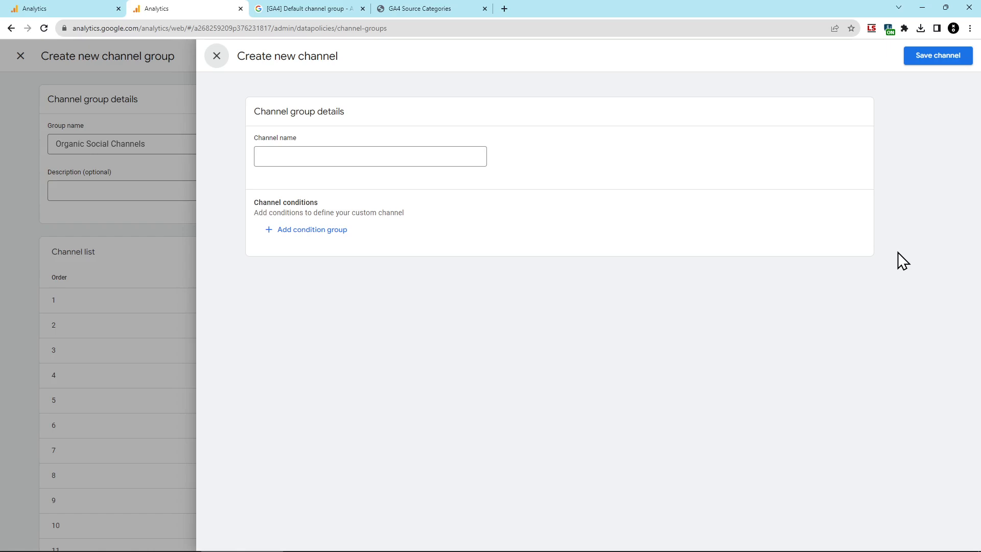
left_click(417, 154)
type("LinkedIn")
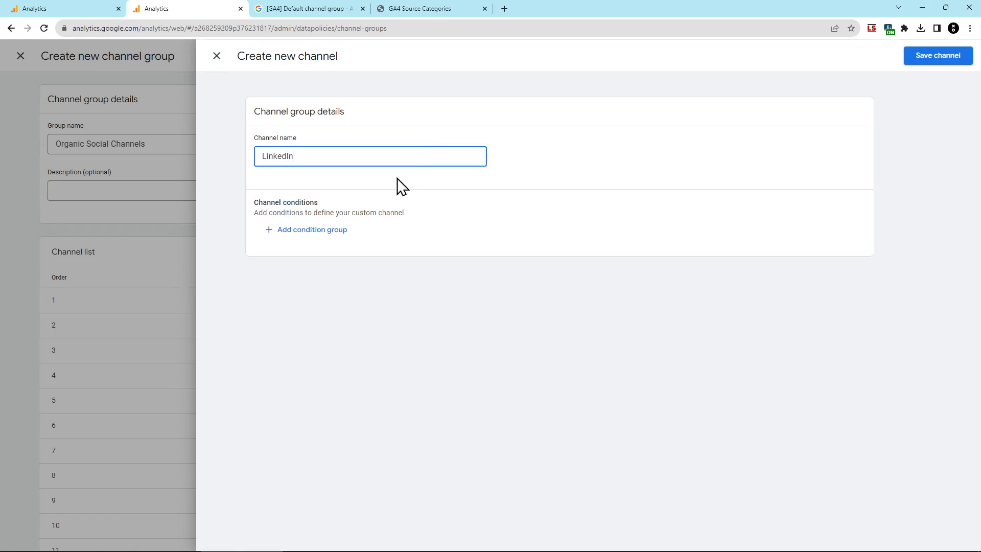
Define the LinkedIn channel with the condition Source partially matches regex "linkedin|lnkd" and save the channel.
left_click(331, 232)
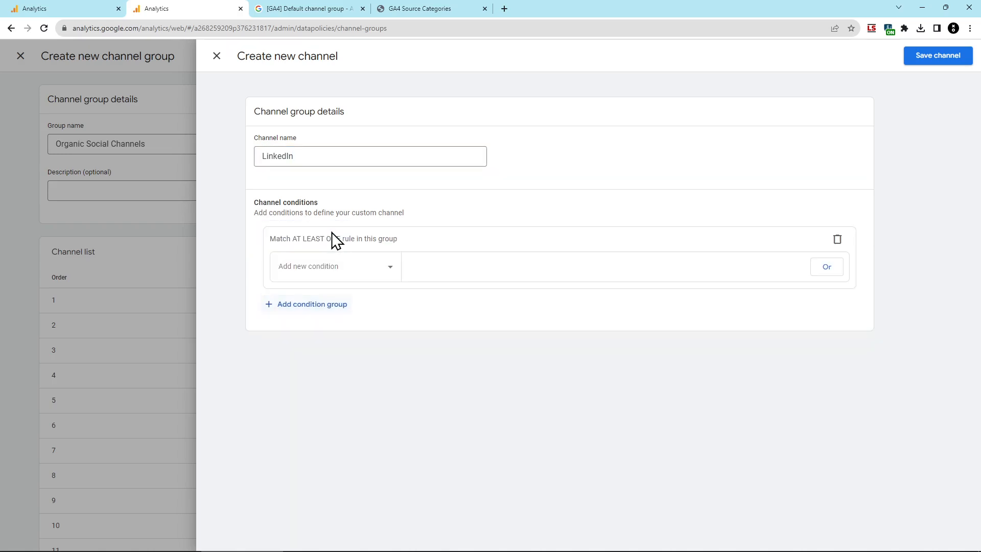
left_click(358, 266)
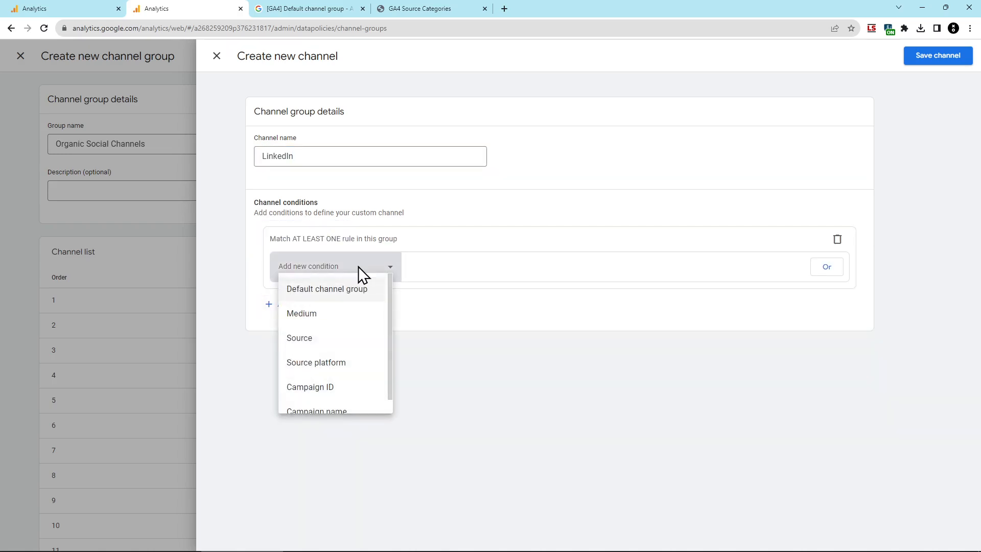
left_click(351, 339)
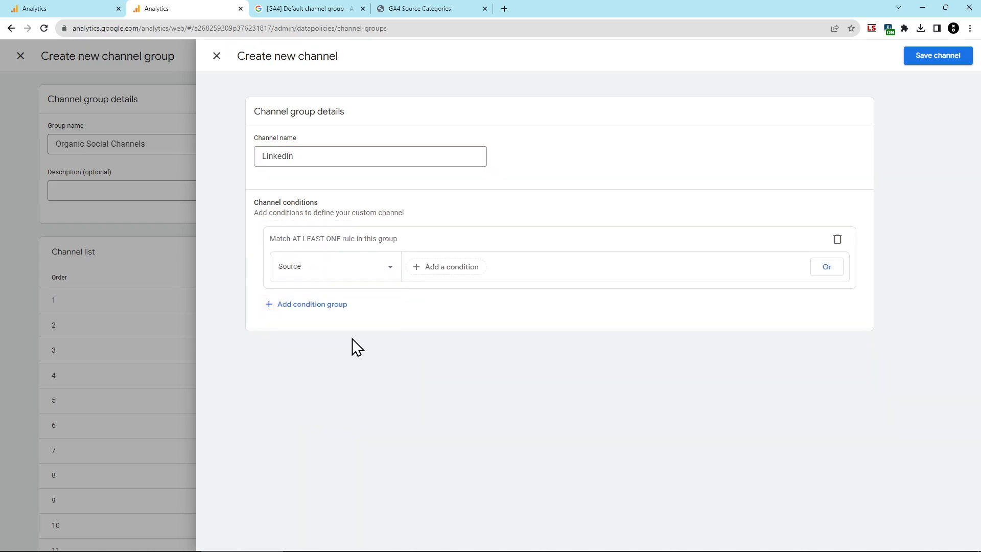
left_click(451, 271)
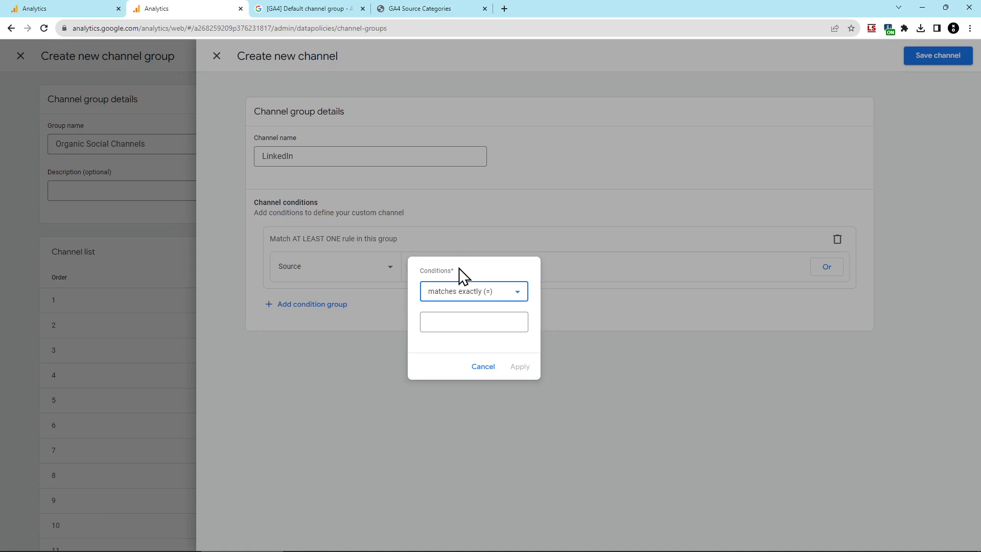
left_click(466, 294)
scroll(481, 420, "down", 1)
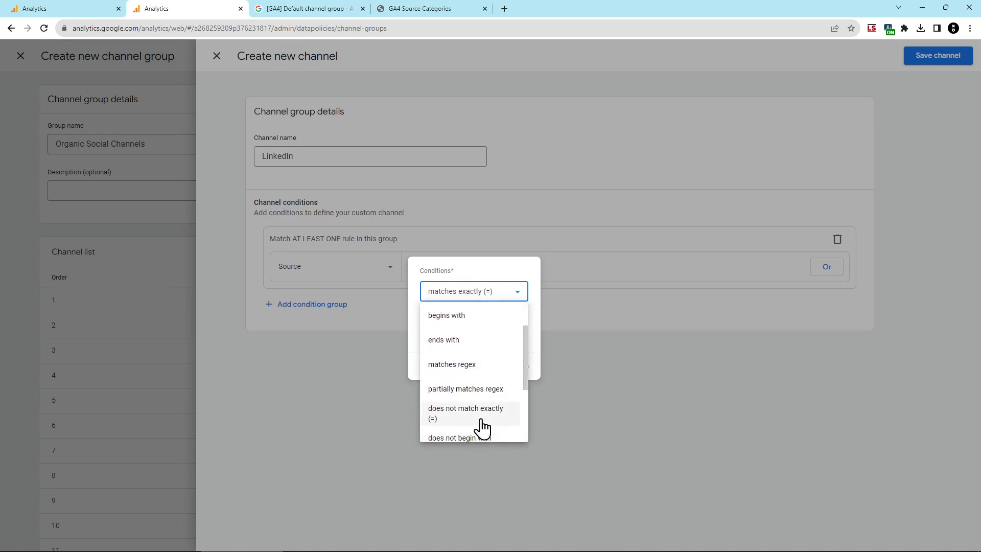
left_click(476, 391)
left_click(475, 322)
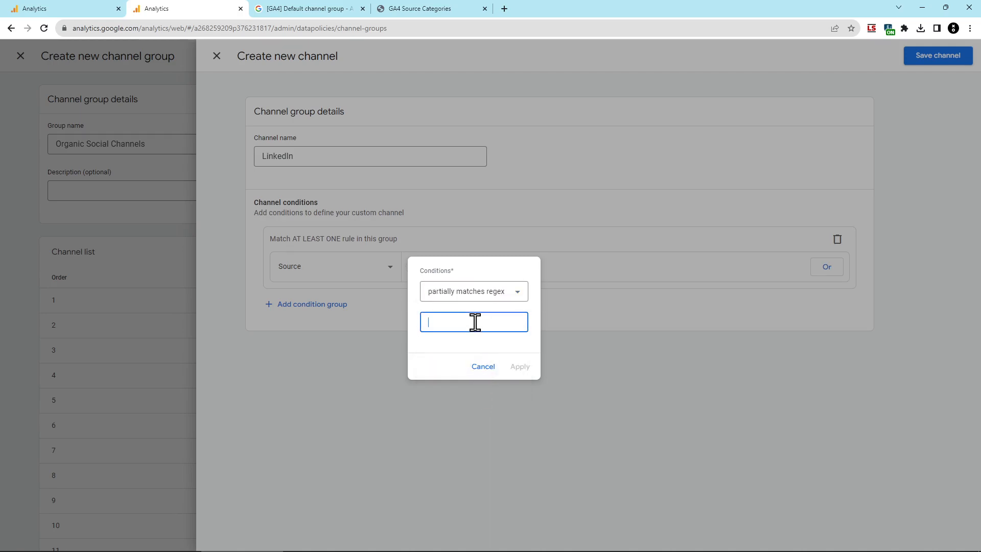
type("linkedin|lnkd")
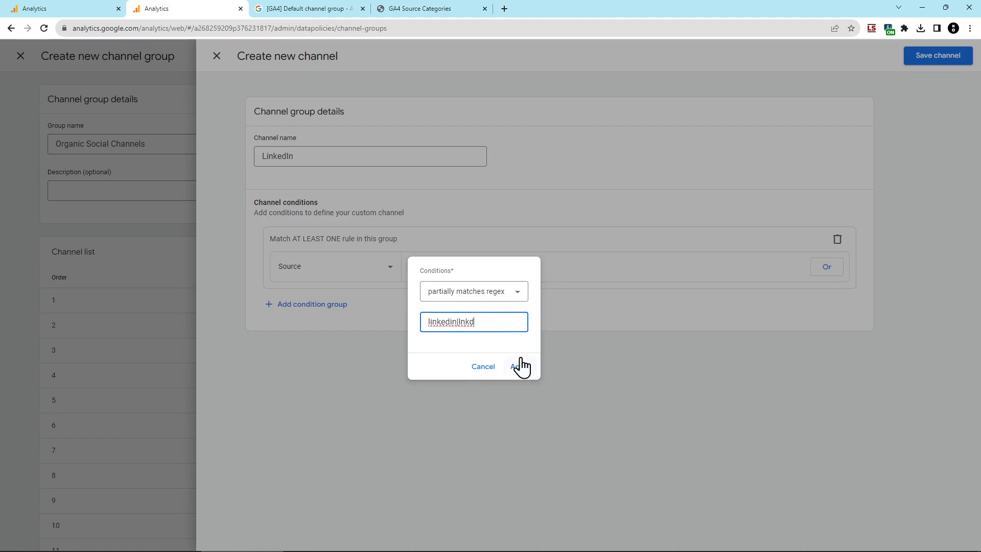
left_click(520, 366)
left_click(939, 58)
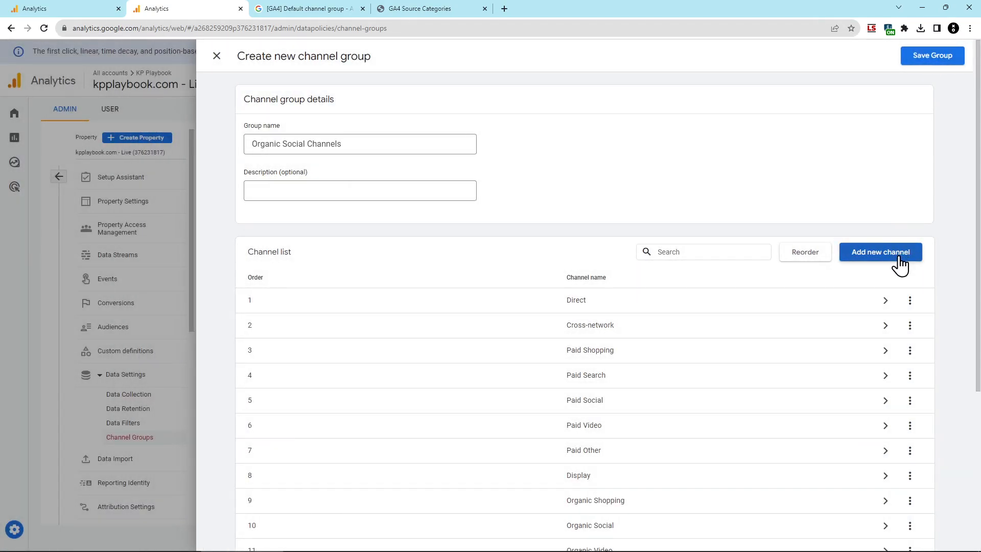
Add a channel named "Twitter (X)" to the group and give it a condition group based on Source.
left_click(881, 252)
left_click(464, 160)
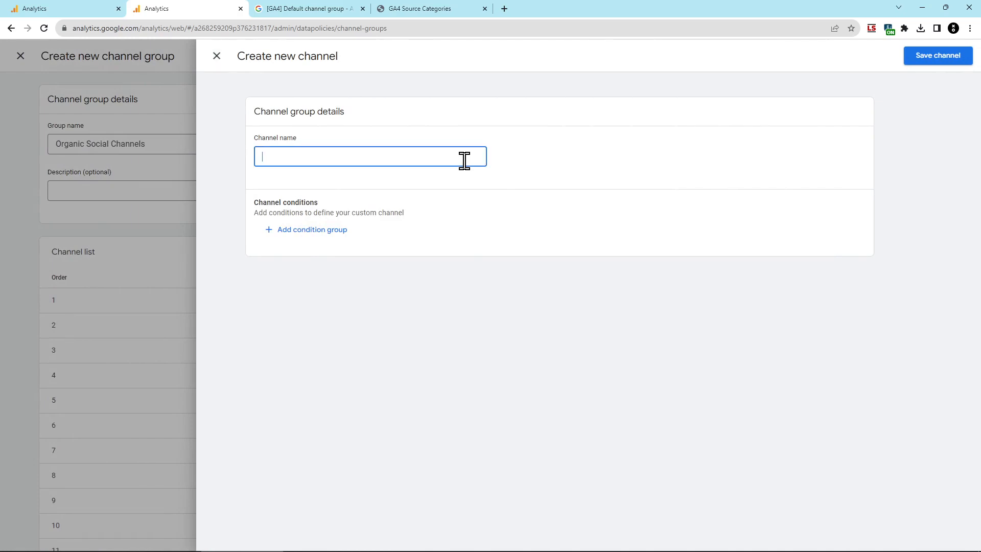
type("Twitter (X)")
left_click(327, 231)
left_click(330, 266)
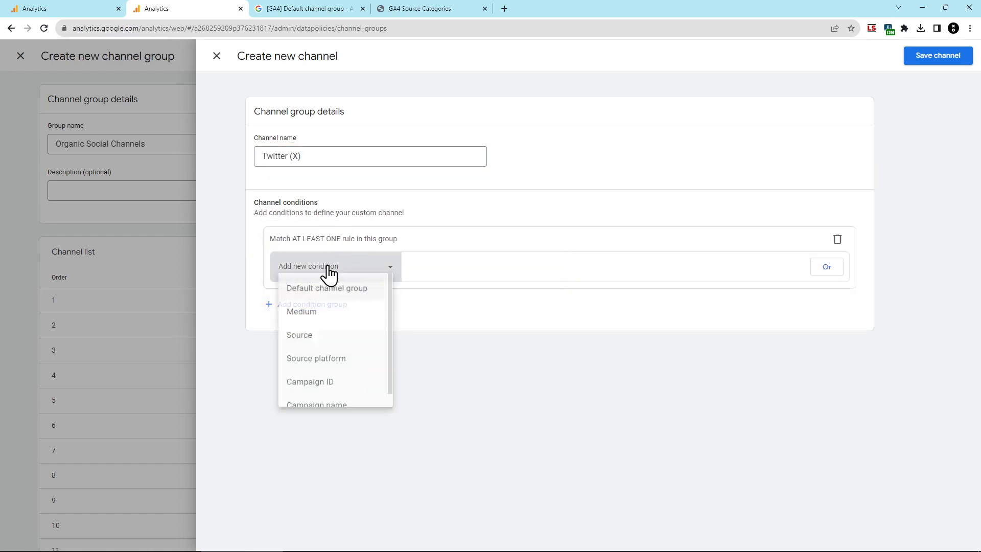
left_click(336, 335)
Set the Twitter (X) channel's Source condition to matches regex "t.co|twitter" and save the channel.
left_click(454, 267)
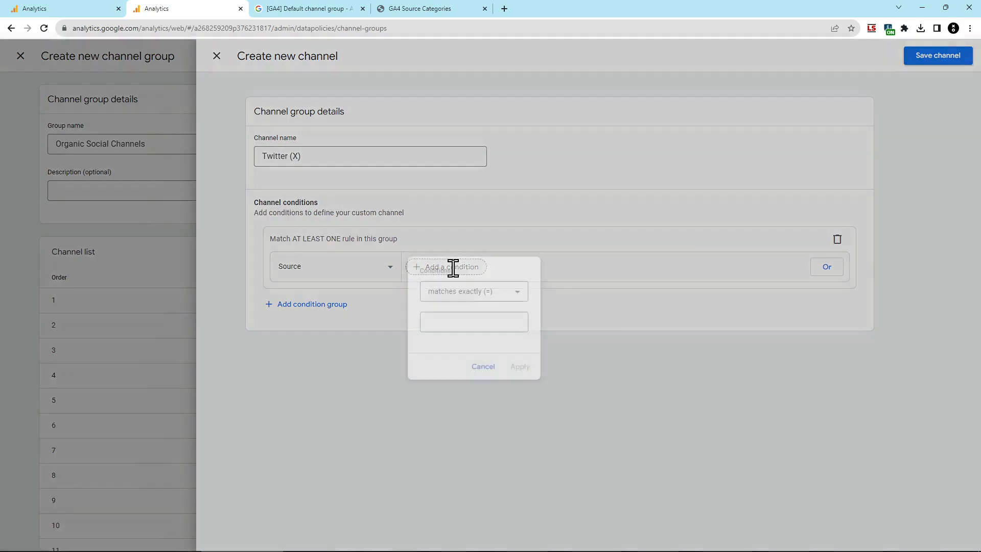
left_click(481, 293)
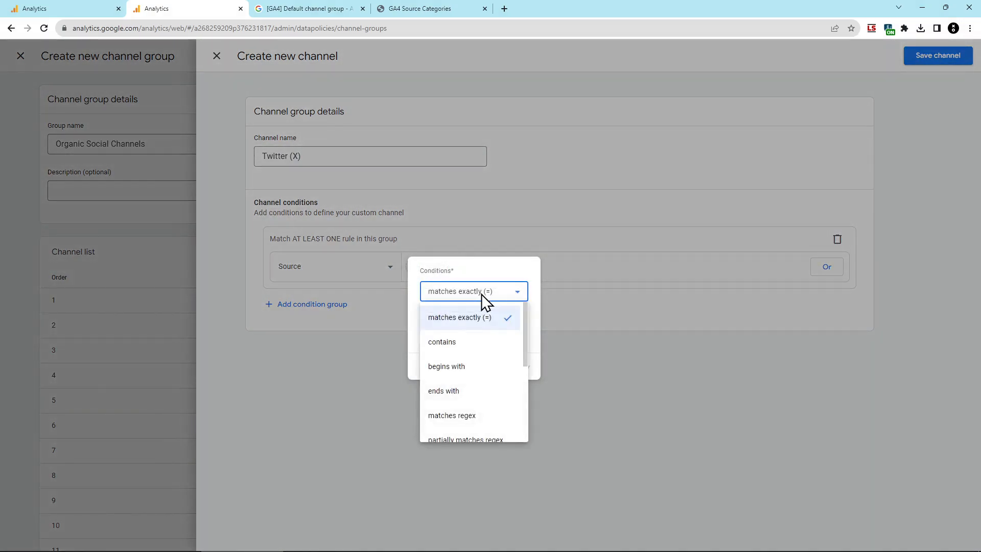
left_click(475, 417)
left_click(493, 323)
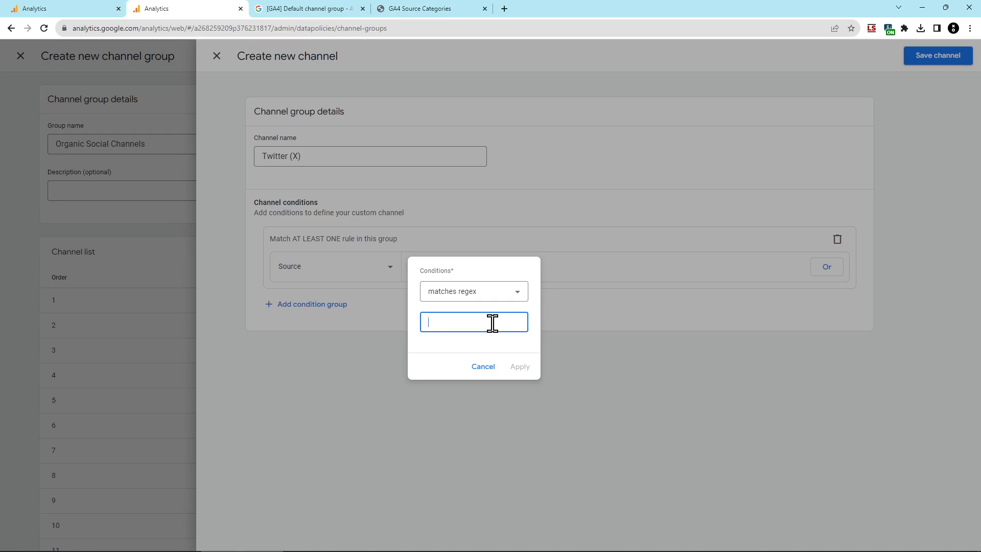
type("t.co|twitter")
left_click(520, 366)
left_click(938, 56)
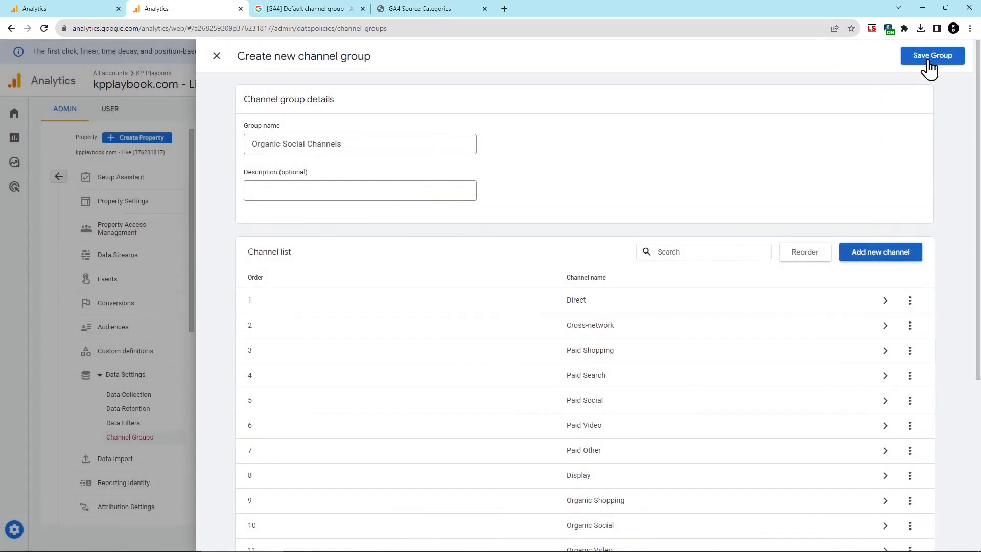
Add Facebook, Instagram and Pinterest channels, whose conditions are Source contains "facebook", "instagram" and "pinterest" respectively.
left_click(879, 254)
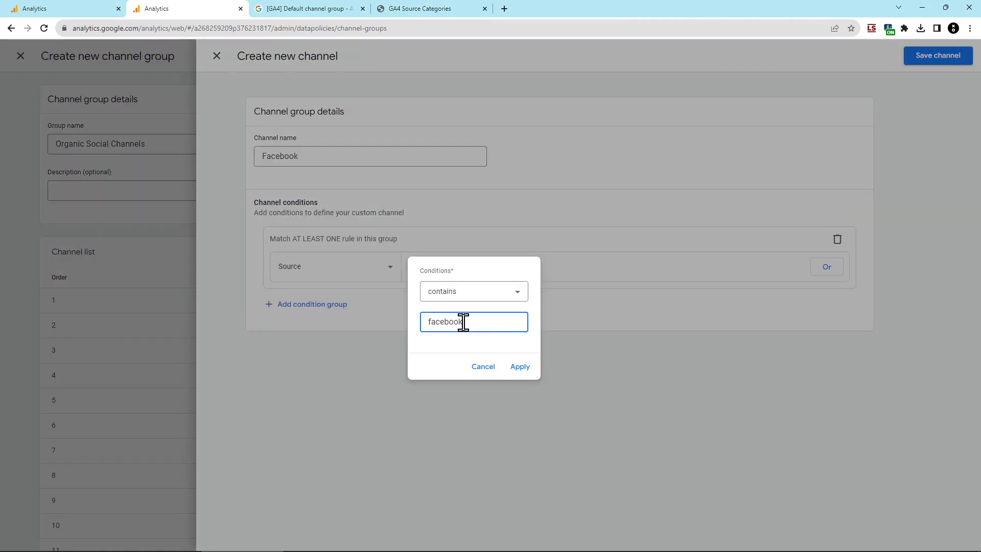
left_click(519, 369)
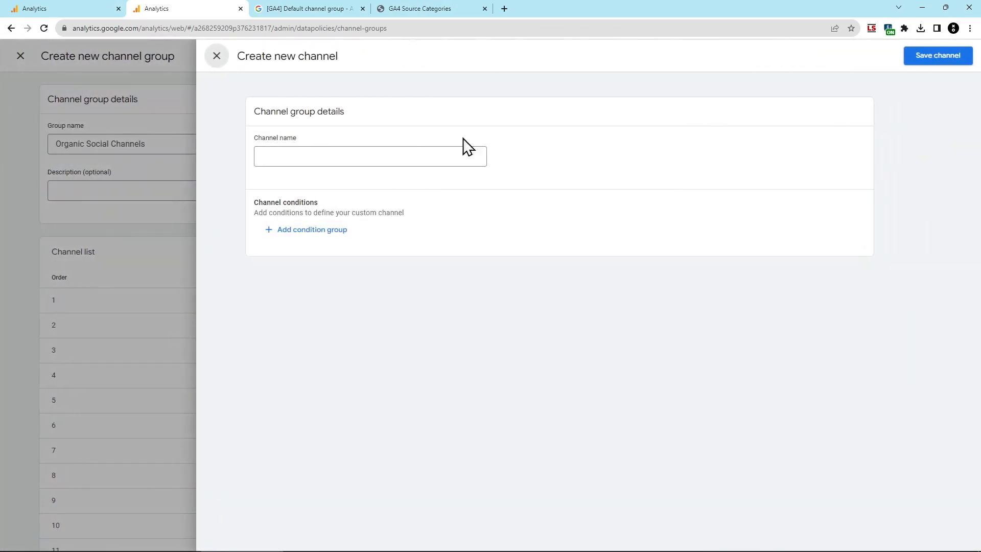
left_click(358, 156)
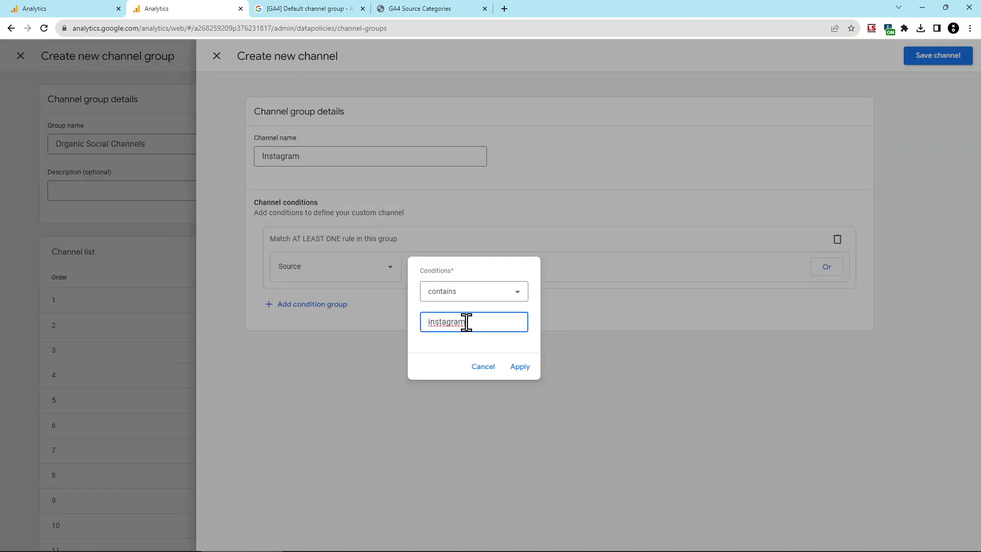
left_click(518, 368)
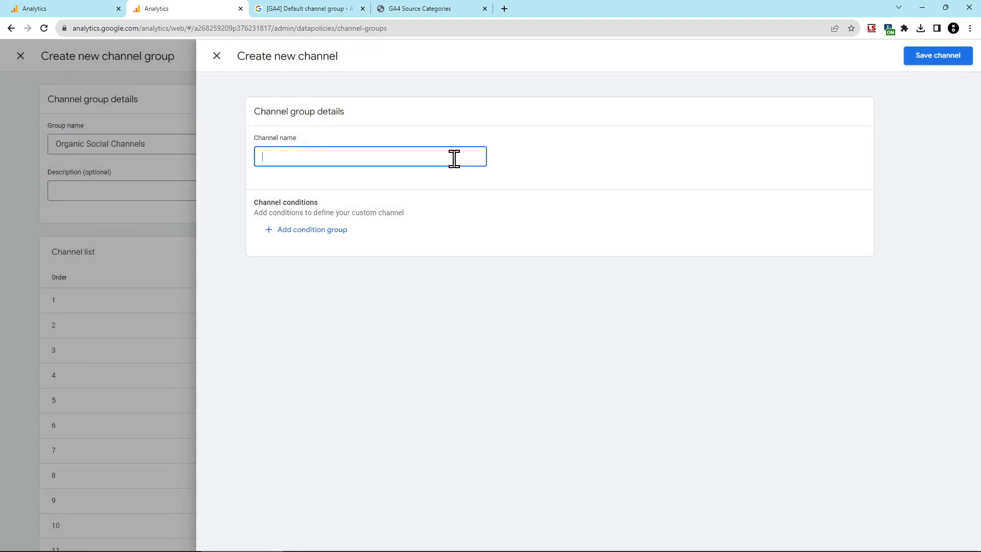
type("Pinterest")
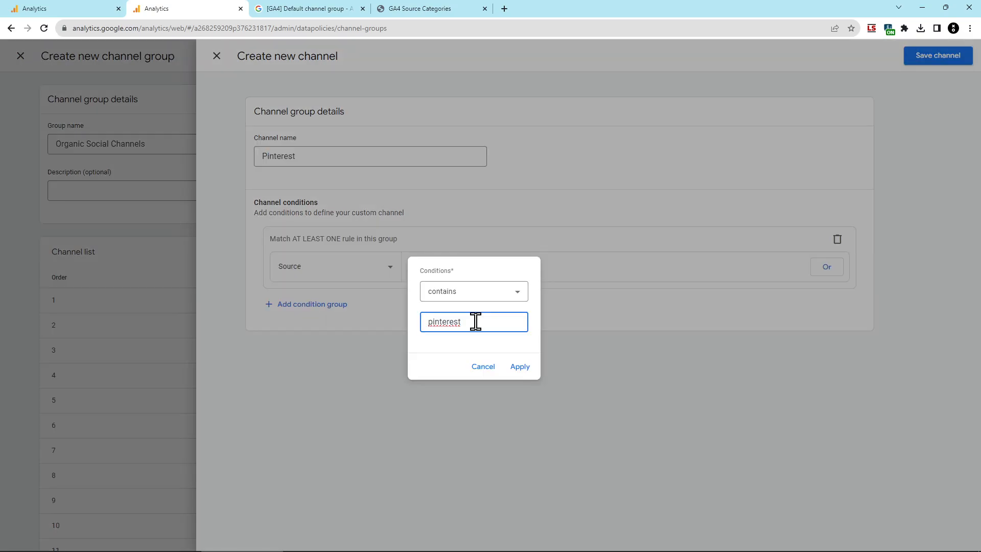
left_click(520, 367)
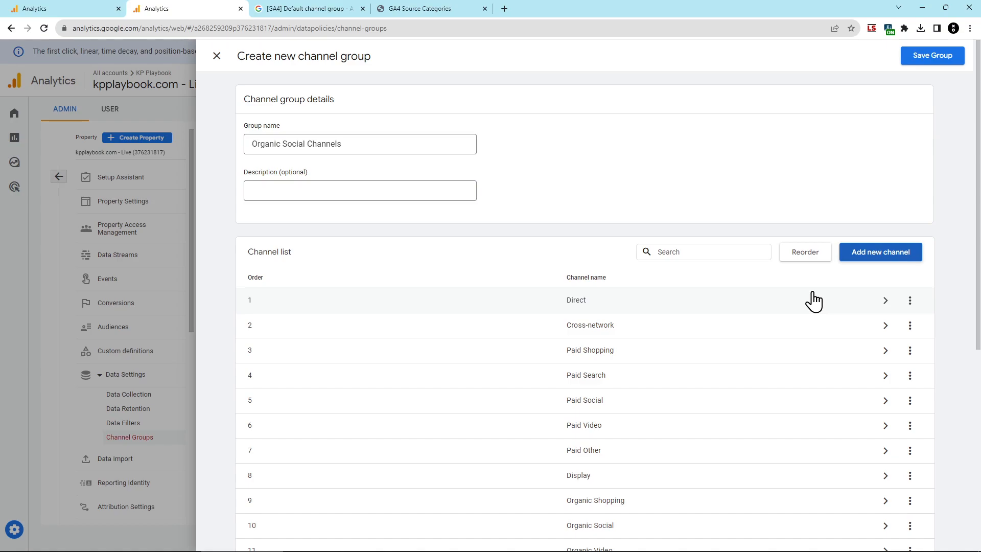
Reorder the channel list so LinkedIn, Twitter (X), Facebook, Instagram and Pinterest come directly before Organic Social.
scroll(807, 306, "down", 6)
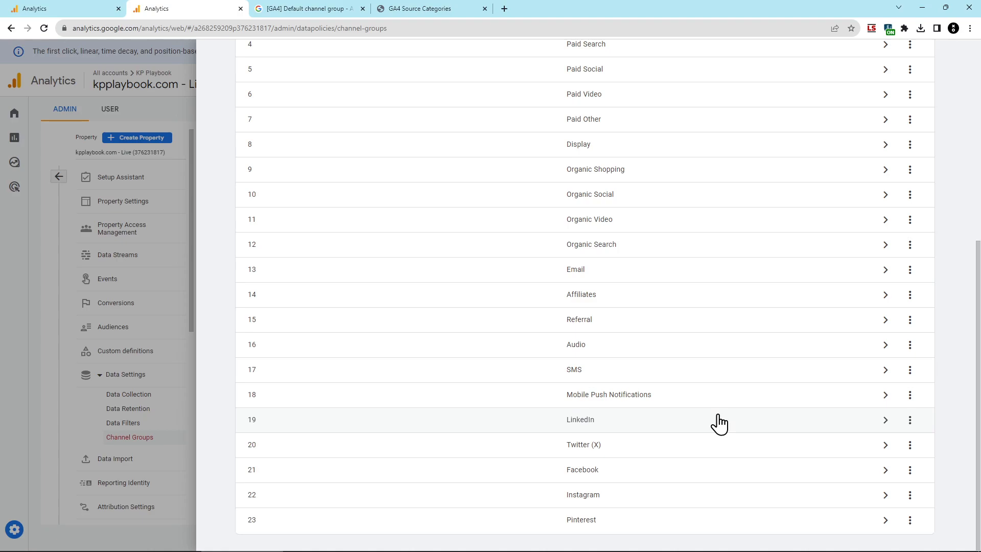
scroll(718, 423, "up", 5)
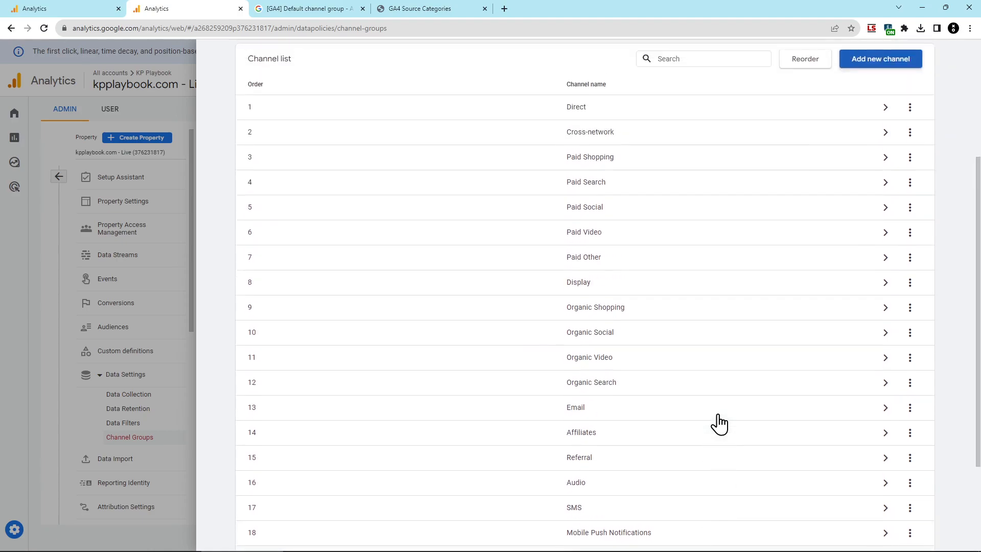
left_click(808, 179)
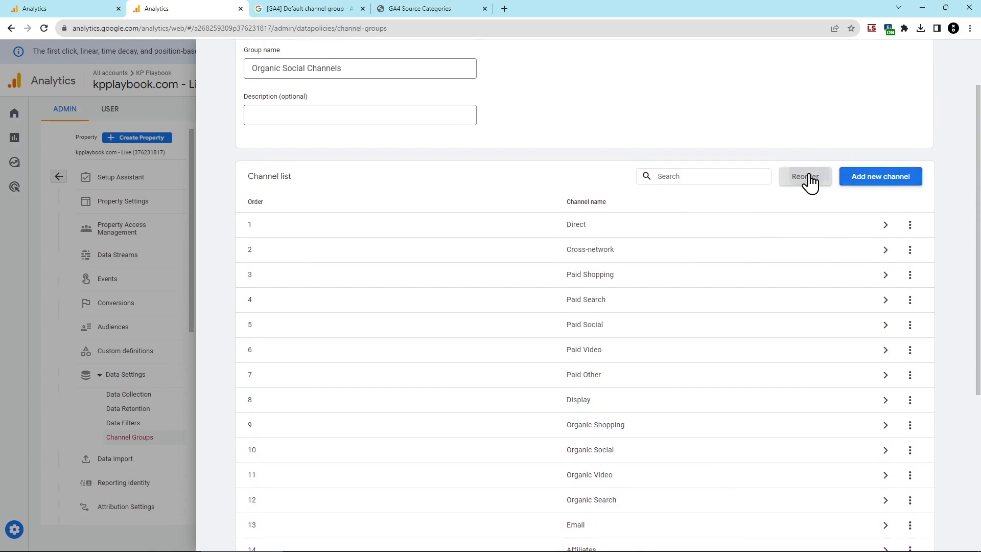
scroll(577, 297, "down", 4)
scroll(575, 294, "down", 1)
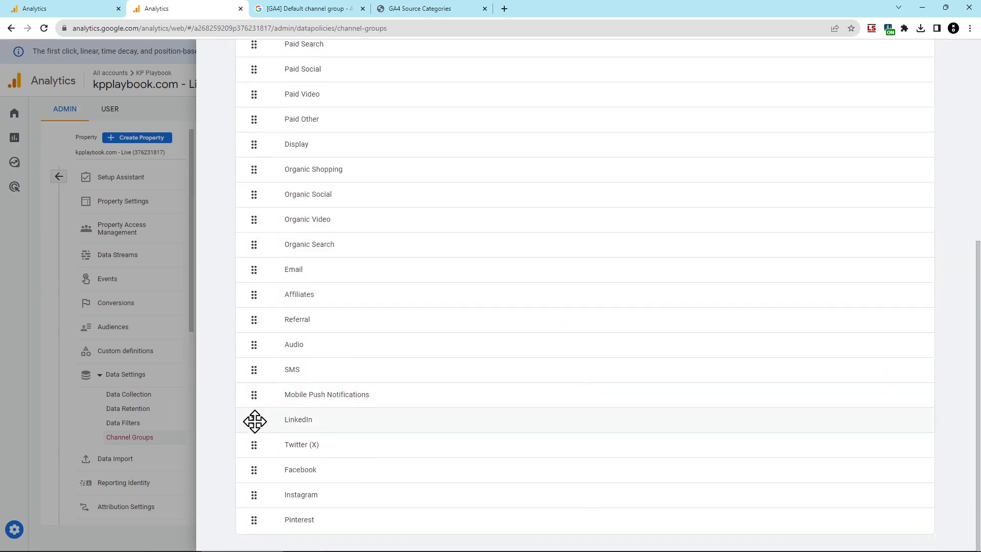
left_click_drag(255, 421, 254, 194)
left_click_drag(252, 447, 254, 220)
left_click_drag(254, 469, 255, 245)
left_click_drag(254, 495, 254, 269)
left_click_drag(254, 520, 254, 294)
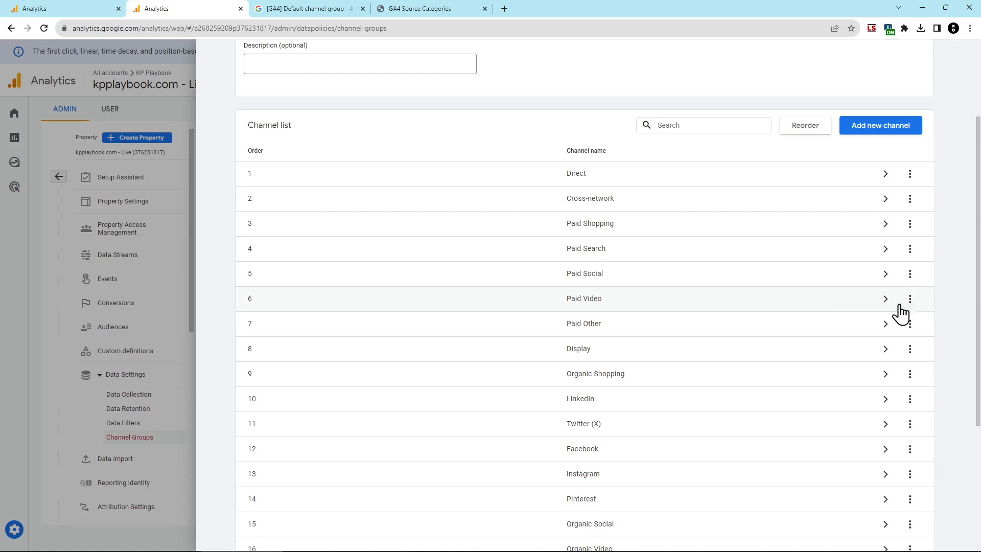
Rename the Organic Social channel "Other Organic Social" and save the channel group.
scroll(762, 335, "down", 3)
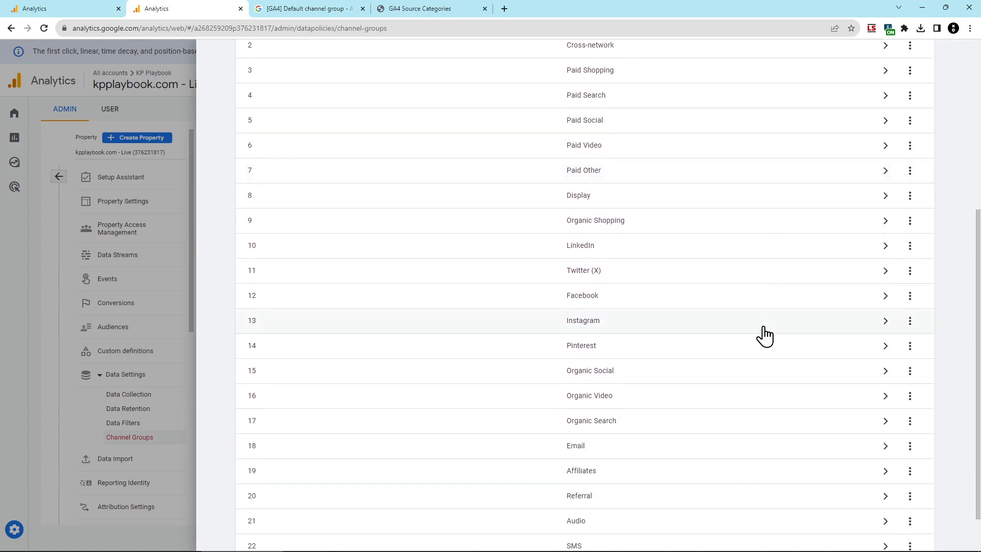
left_click(780, 370)
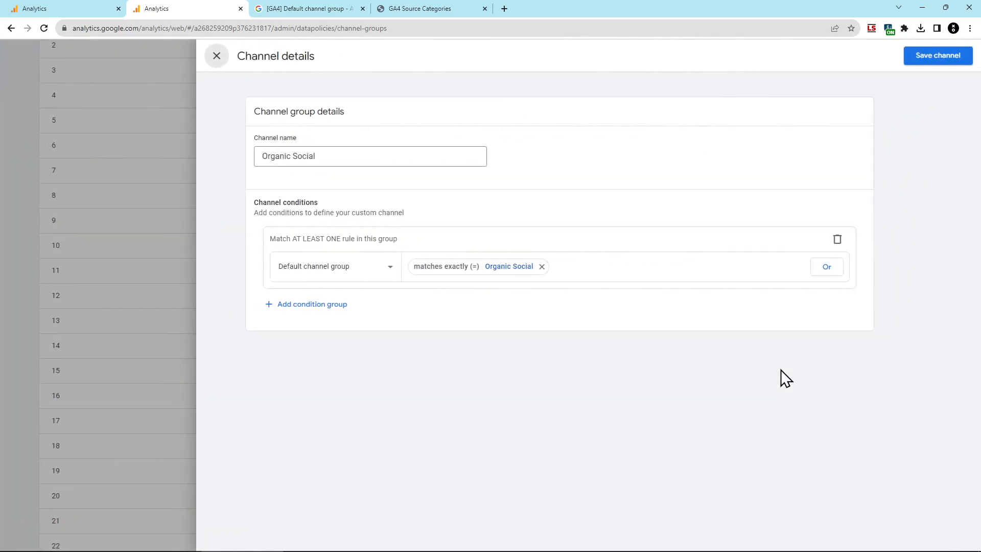
left_click(263, 155)
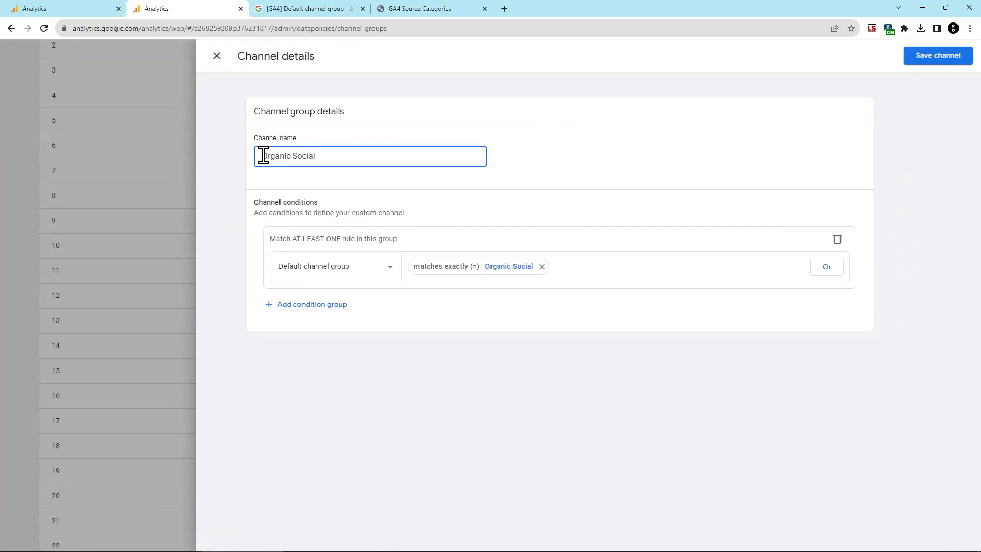
type("Other")
left_click(906, 57)
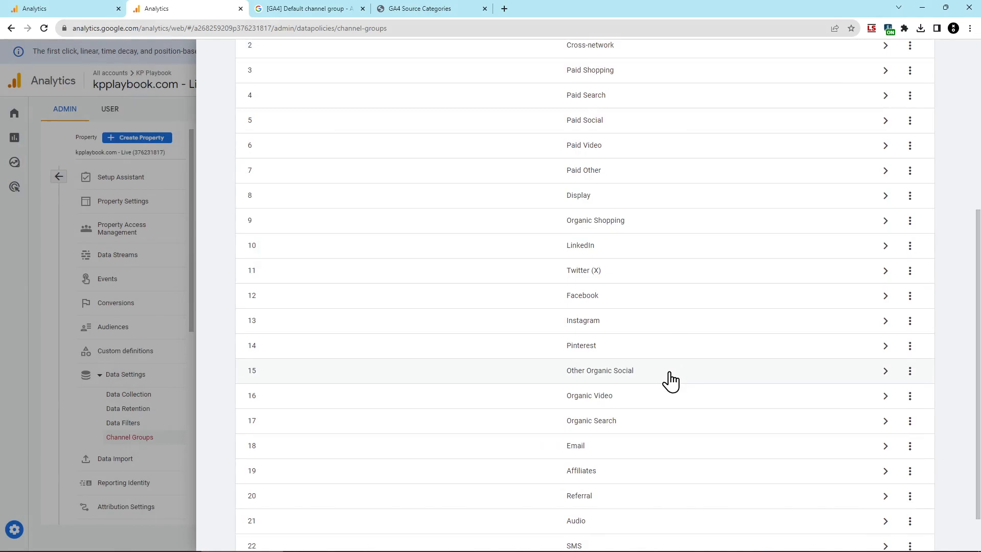
scroll(800, 335, "up", 6)
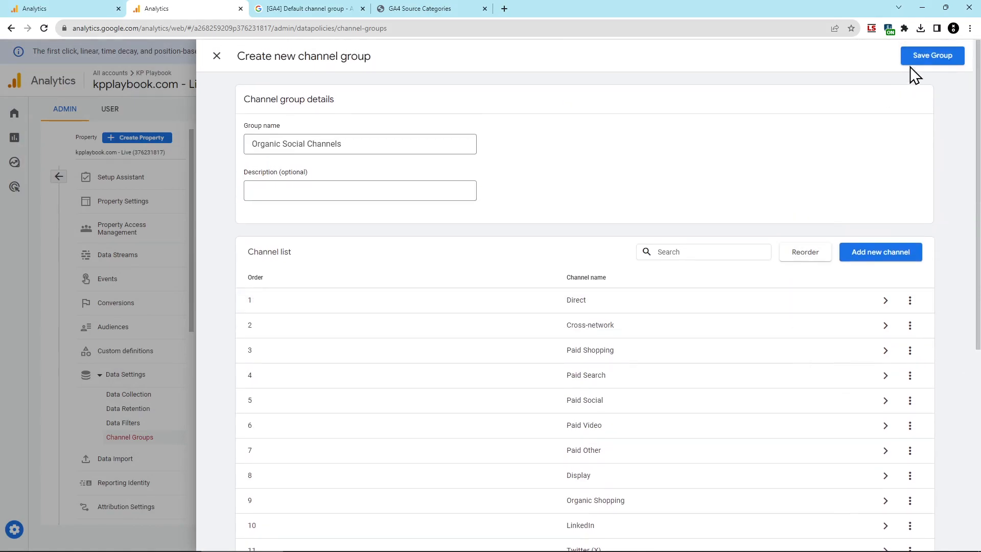
left_click(919, 57)
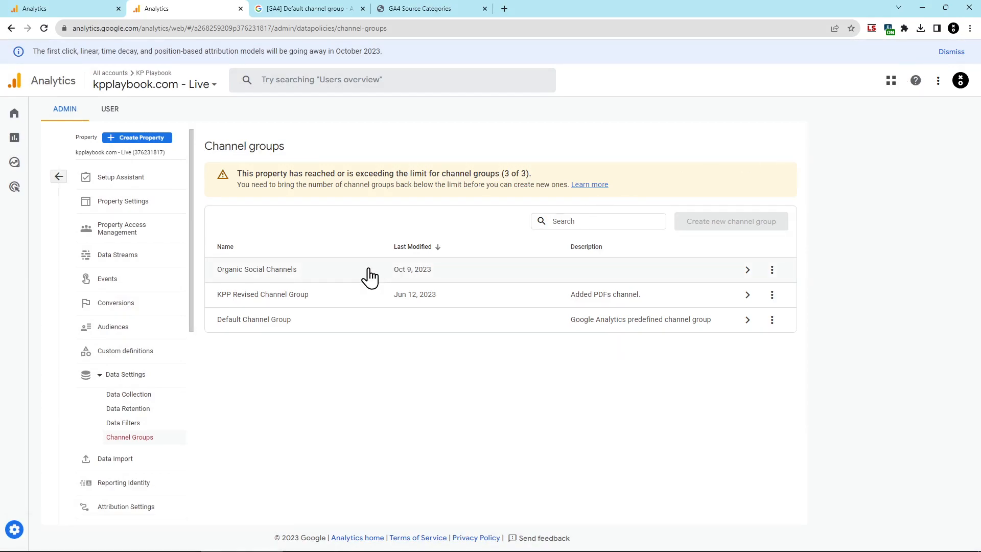
Open the Traffic acquisition: Session source / medium report for customization.
left_click(18, 143)
left_click(130, 174)
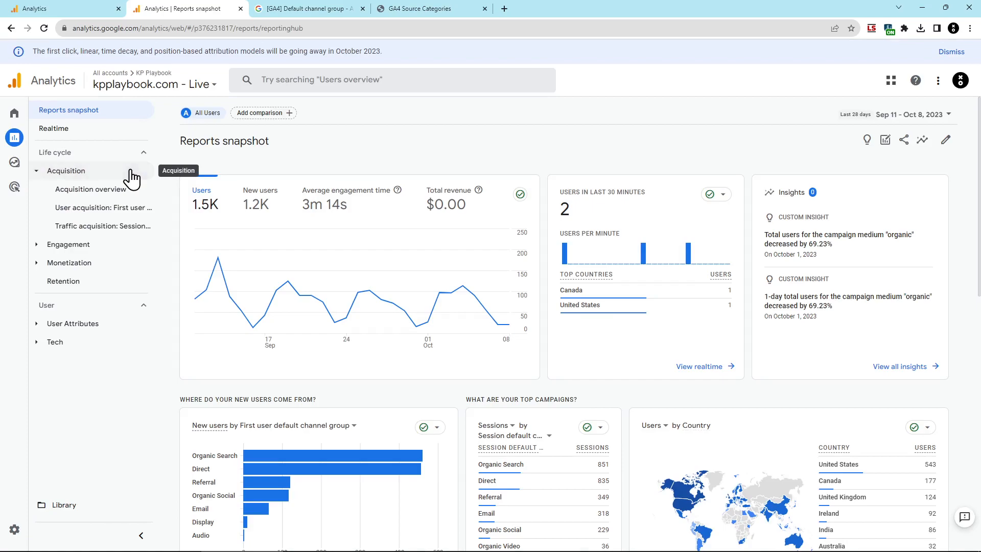
left_click(131, 228)
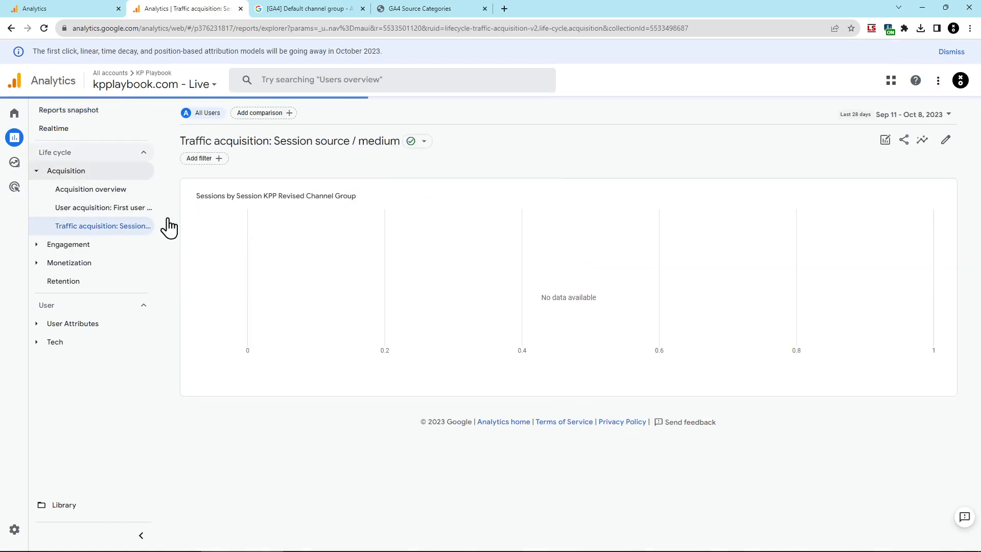
left_click(946, 140)
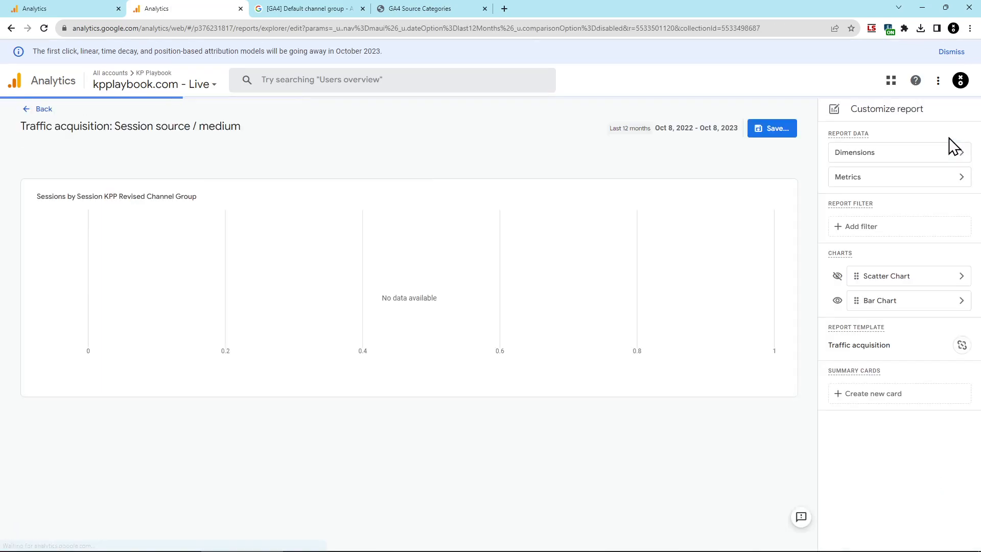
Apply a report filter where Session default channel group exactly matches "Organic Social".
left_click(909, 233)
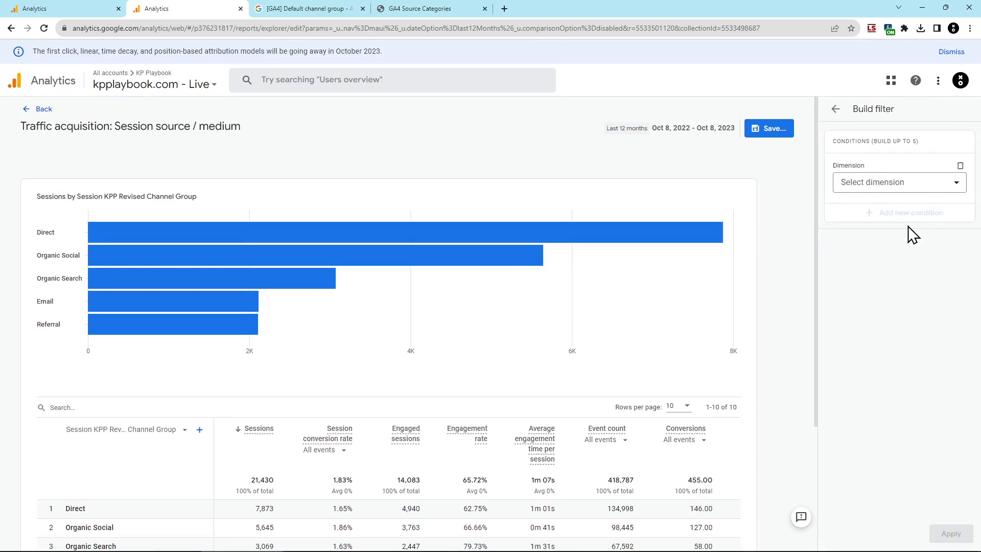
left_click(911, 182)
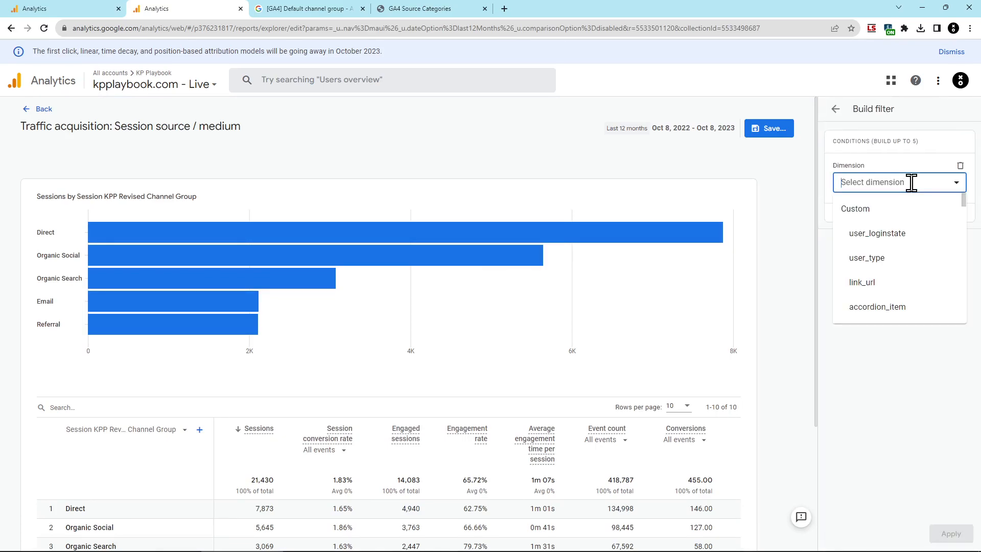
type("default")
left_click(849, 260)
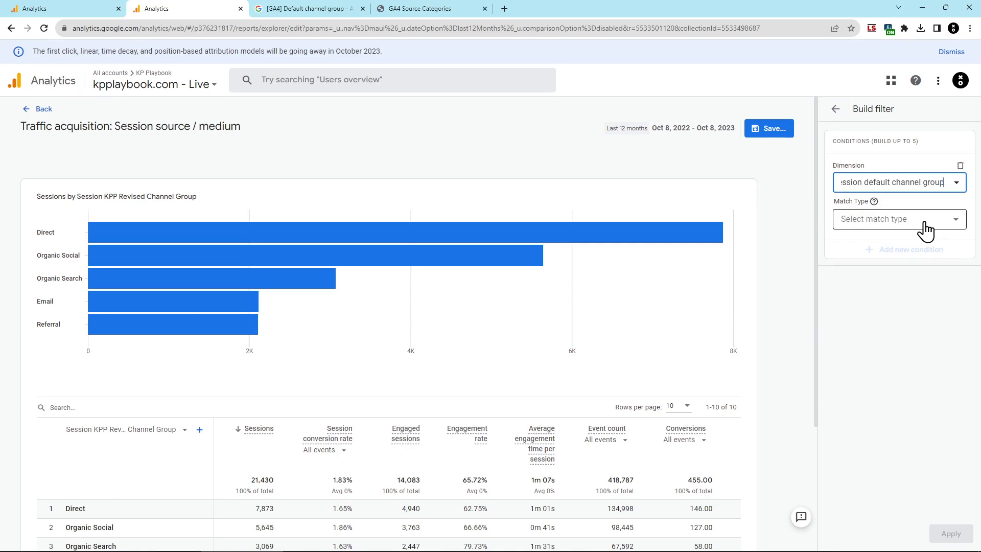
left_click(925, 230)
left_click(917, 247)
left_click(918, 250)
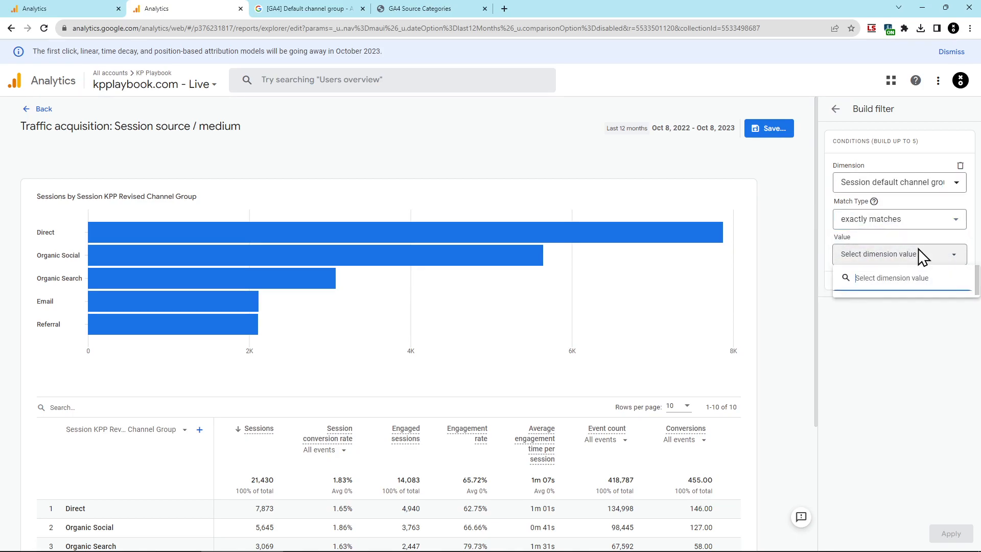
left_click(907, 391)
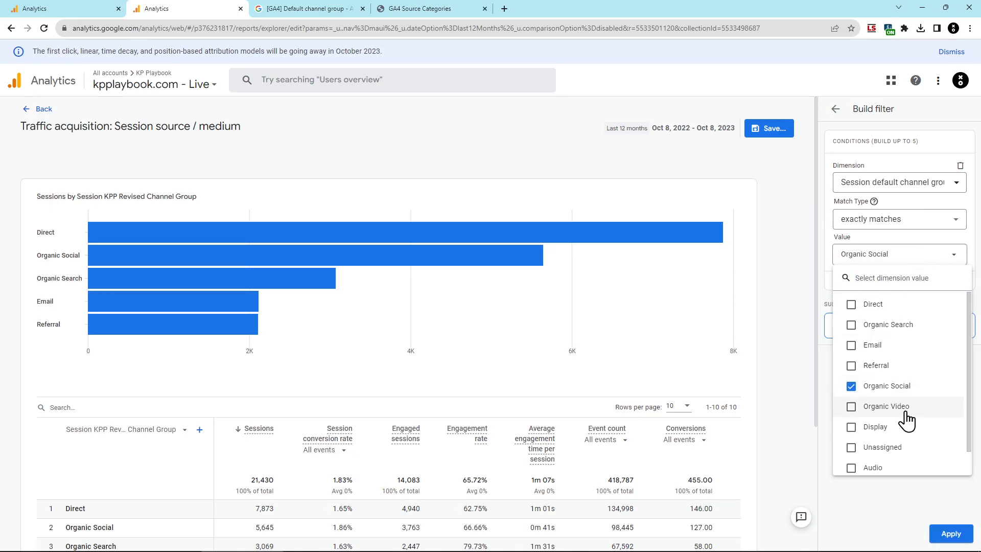
left_click(951, 533)
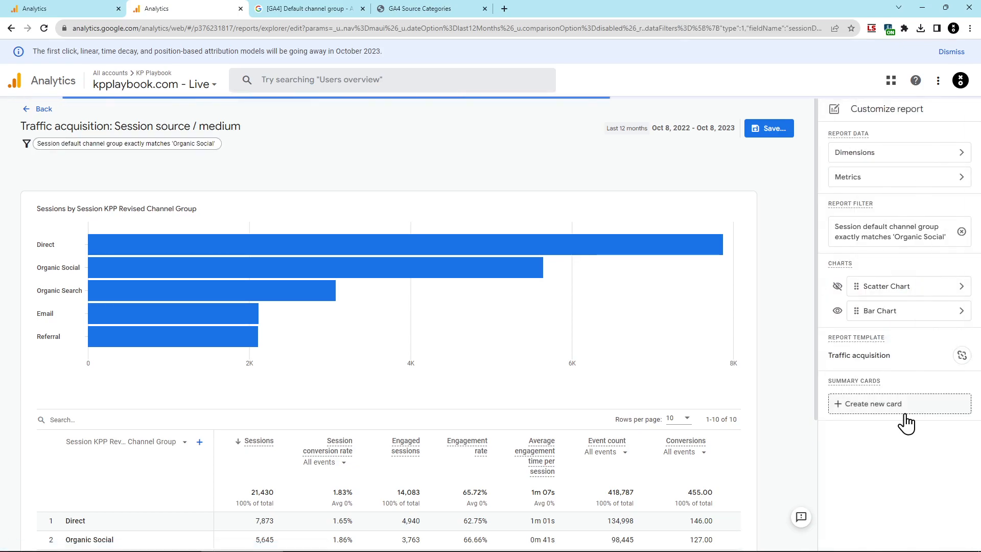
Move the Session Organic Social Channels dimension to the first place among the report's primary dimensions.
left_click(903, 152)
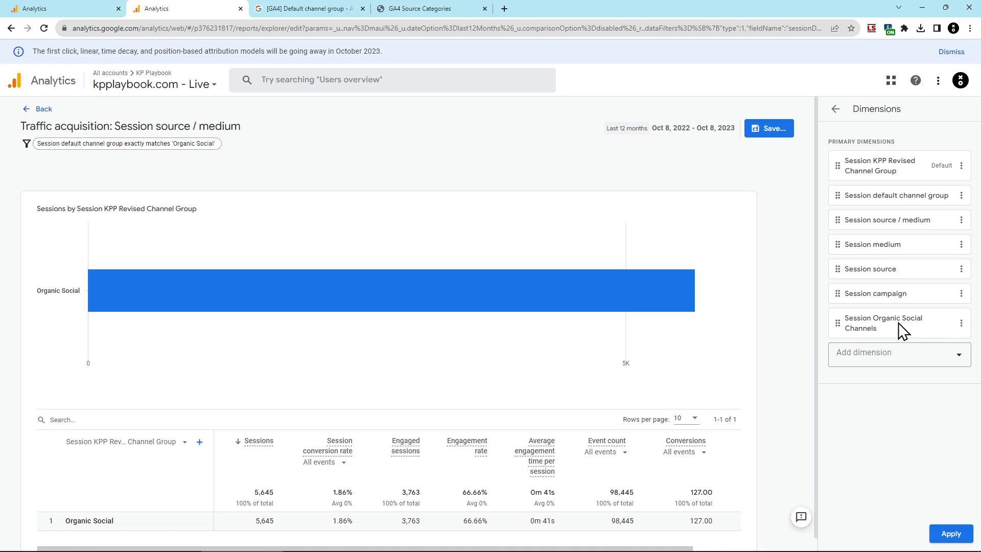
left_click(920, 357)
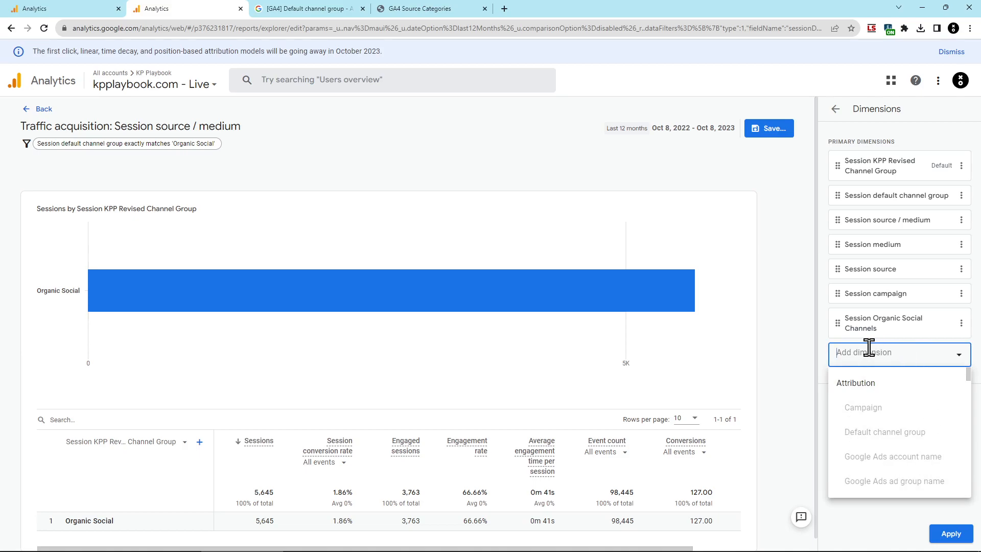
left_click(826, 330)
left_click_drag(834, 322, 834, 155)
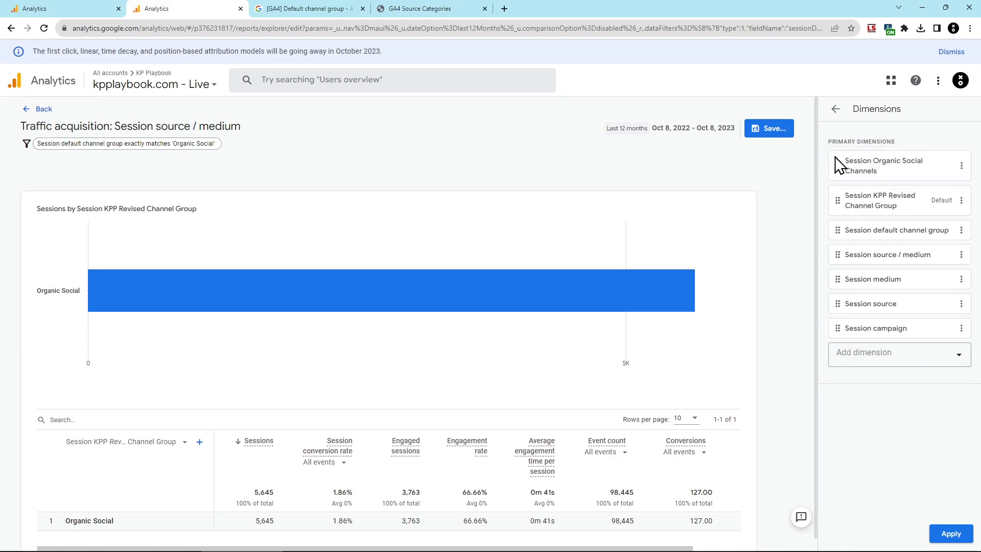
Set Session Organic Social Channels as the report's default dimension and apply the dimension changes.
left_click(961, 166)
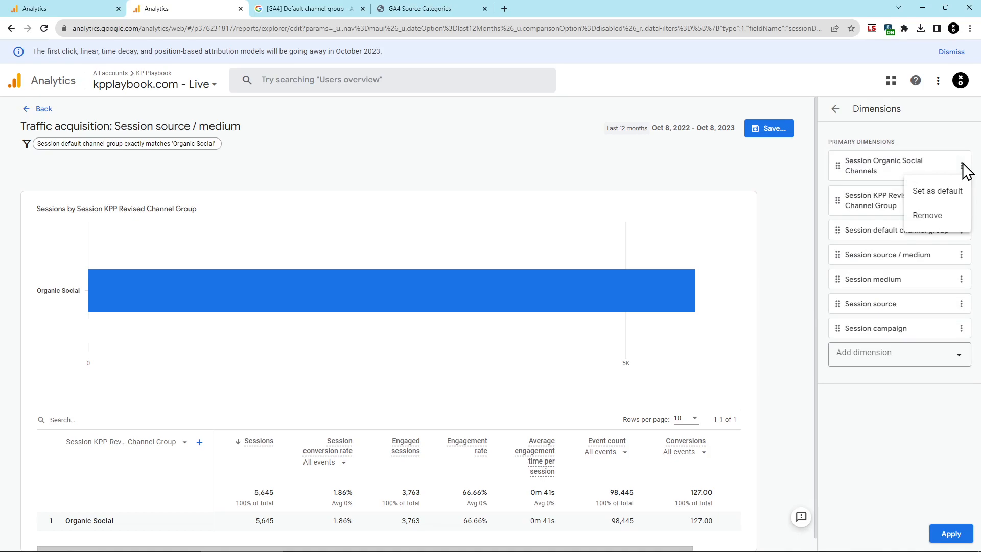
left_click(952, 201)
left_click(947, 534)
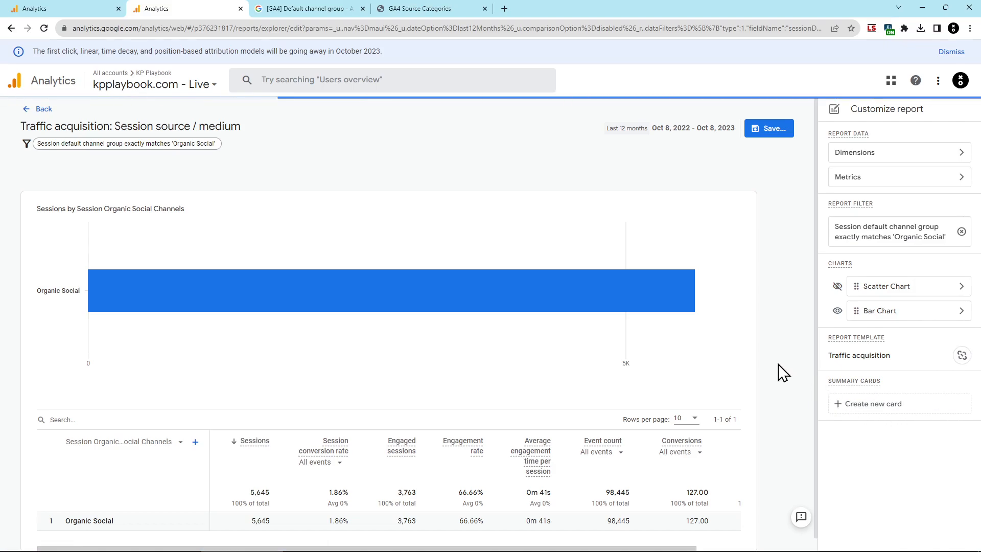
scroll(779, 364, "down", 2)
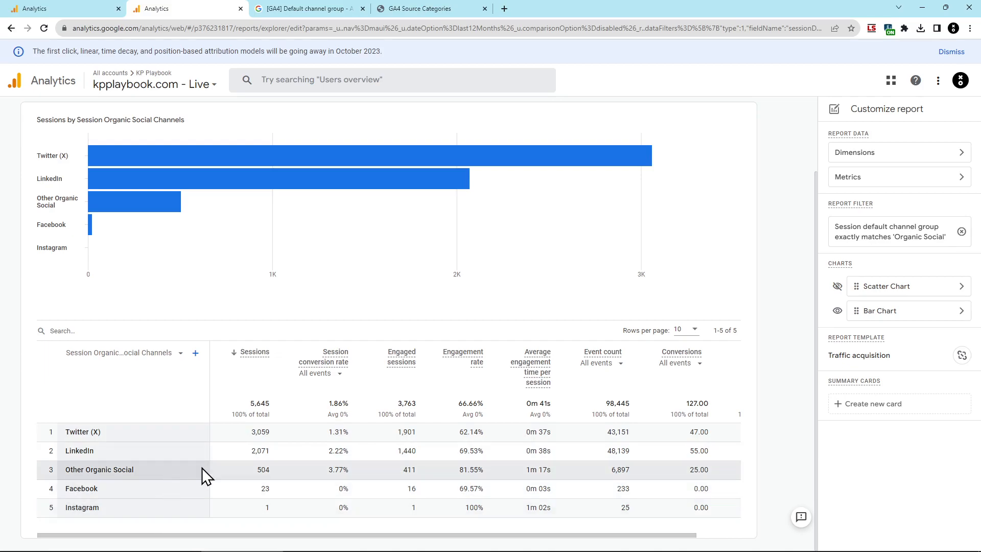
Check the sources behind each social channel with Session source / medium as a secondary dimension, and remove that dimension again.
left_click(195, 353)
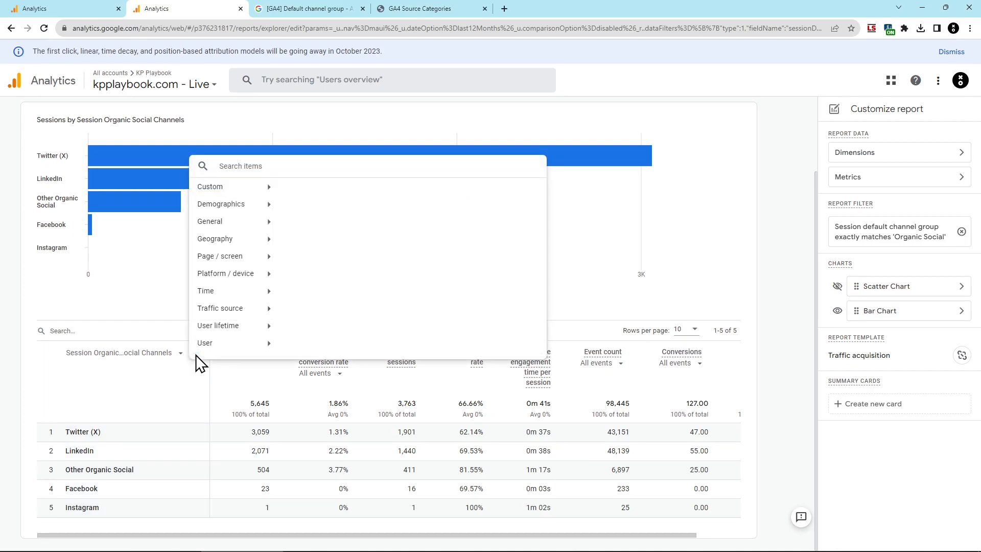
type("sou")
left_click(478, 220)
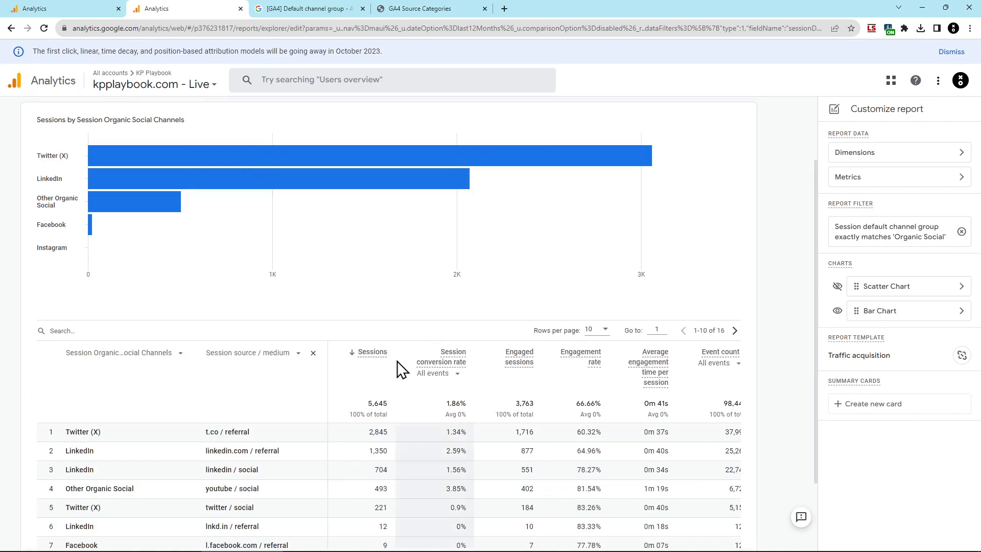
scroll(342, 425, "down", 2)
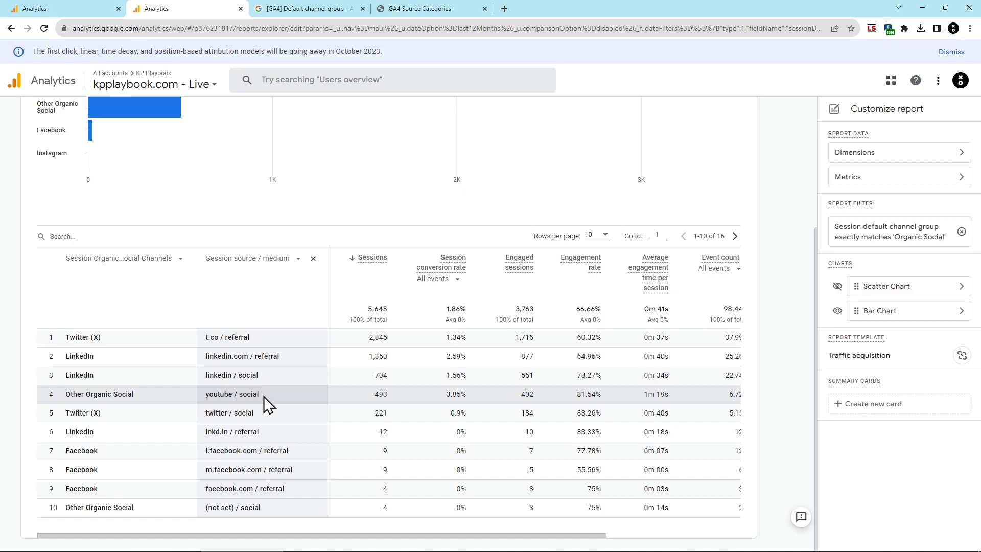
left_click(313, 259)
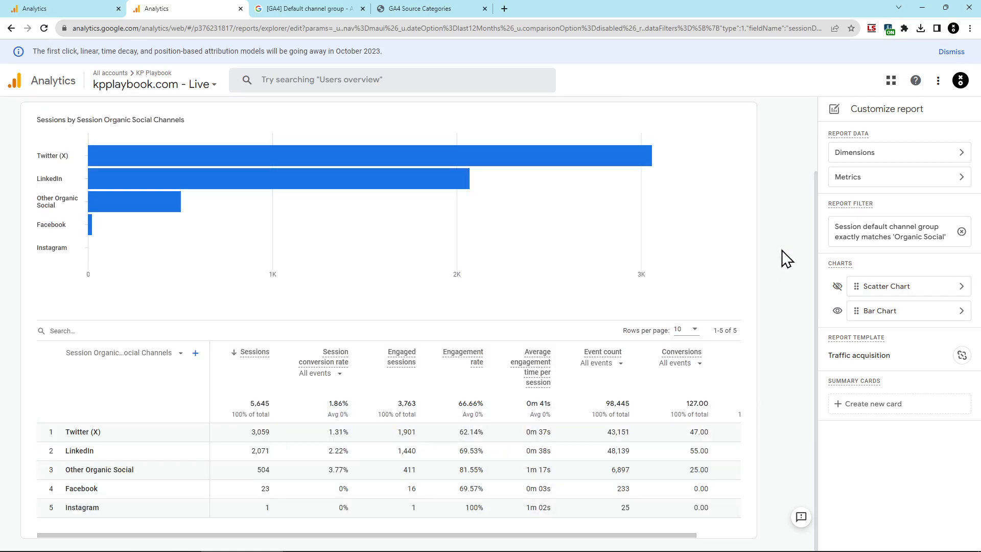
Remove the Conversions and Purchases metrics from the report and show the scatter chart.
left_click(889, 176)
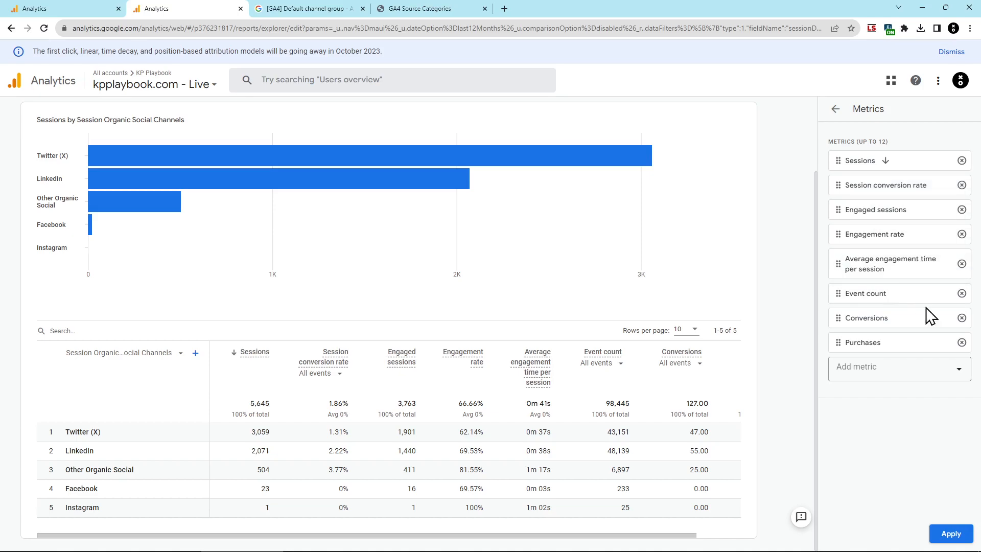
left_click(961, 318)
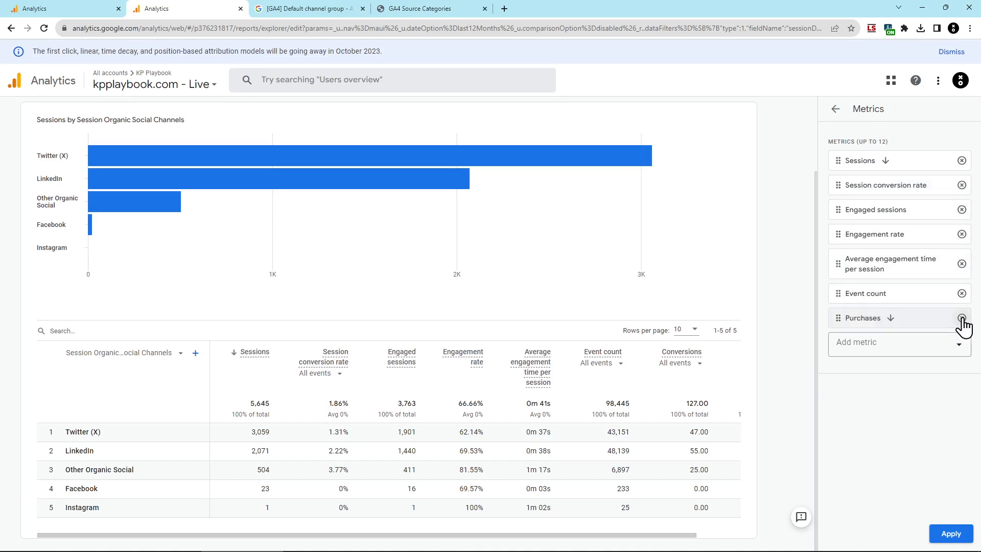
left_click(961, 318)
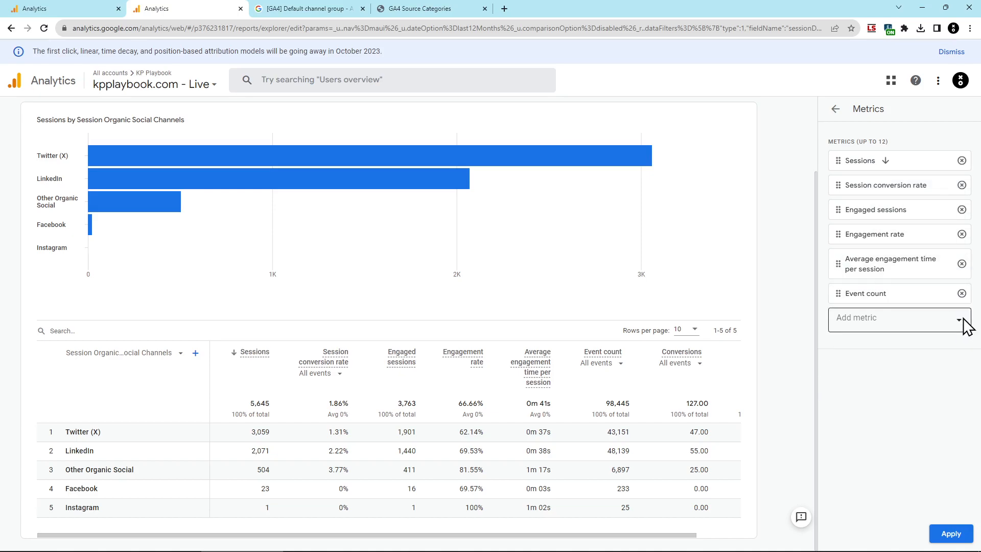
left_click(952, 534)
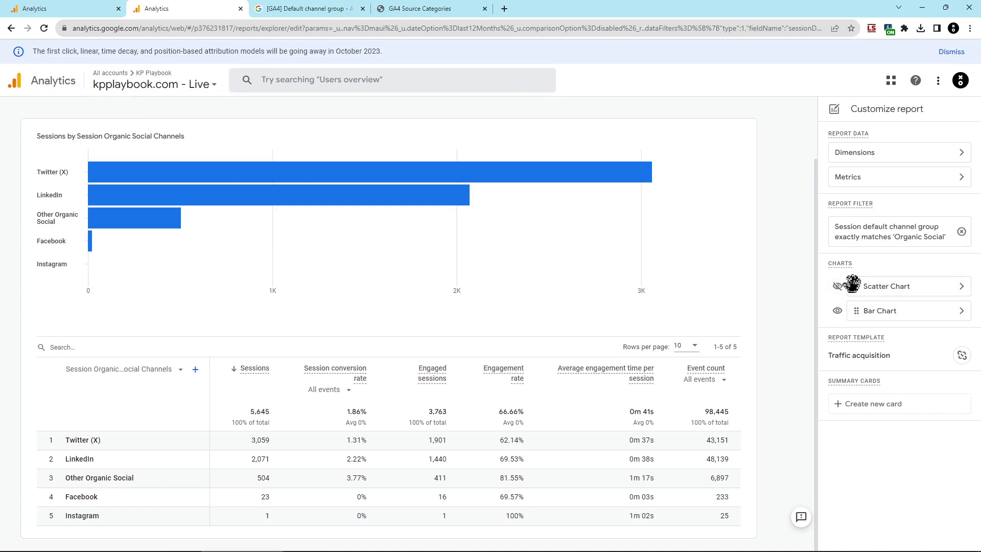
left_click(837, 288)
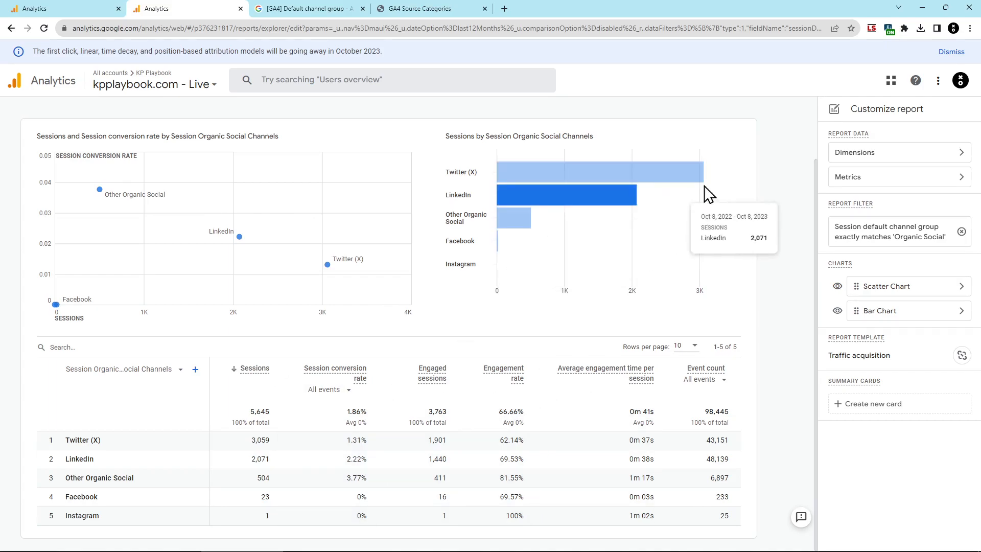
Save the customized report as a new report named "Organic Social Traffic" and leave the report editor.
scroll(782, 172, "up", 2)
left_click(774, 131)
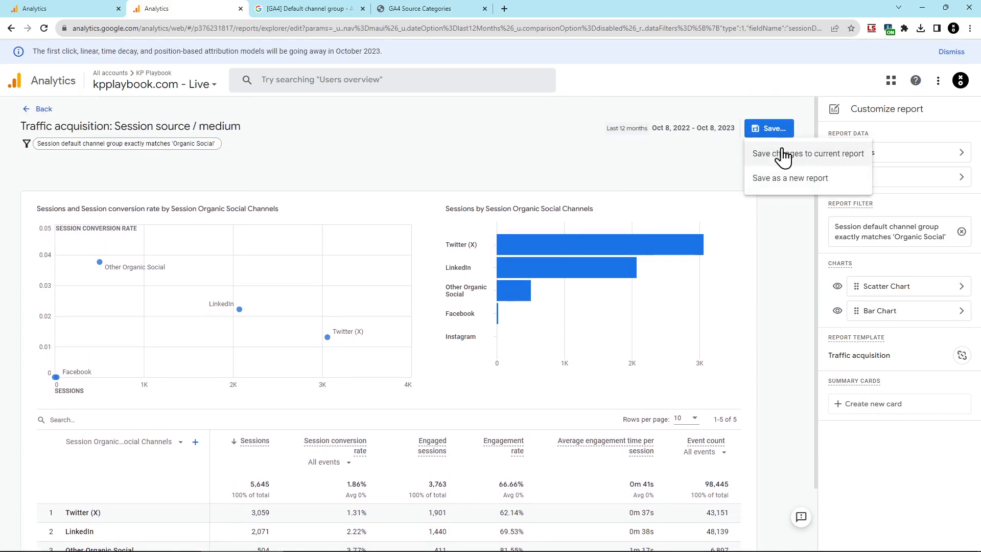
left_click(781, 179)
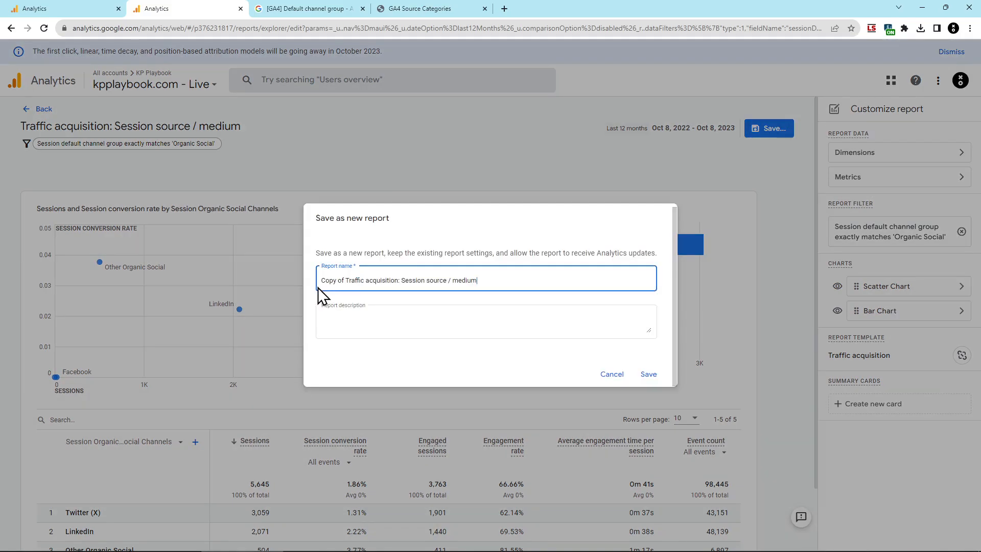
left_click_drag(318, 287, 490, 277)
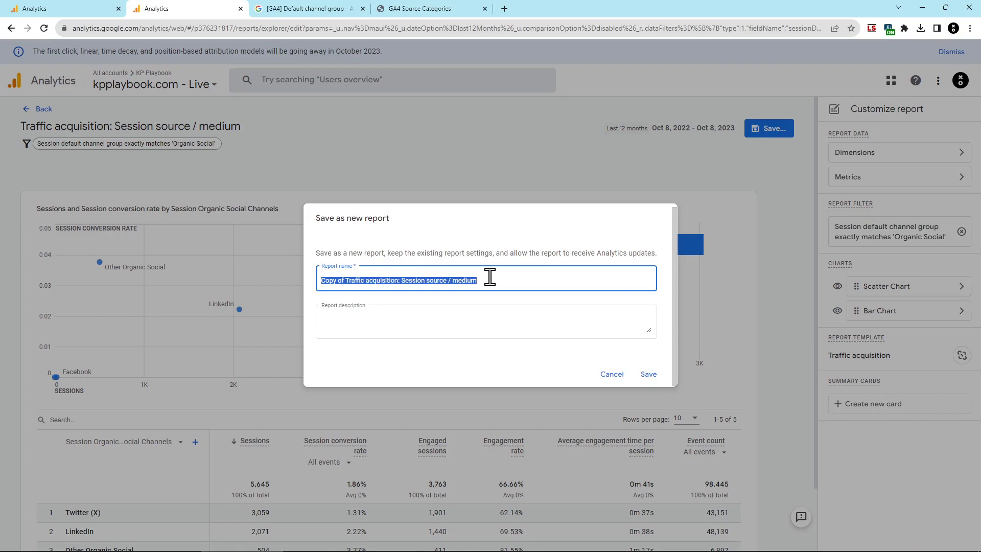
type("Organic Social Traffic")
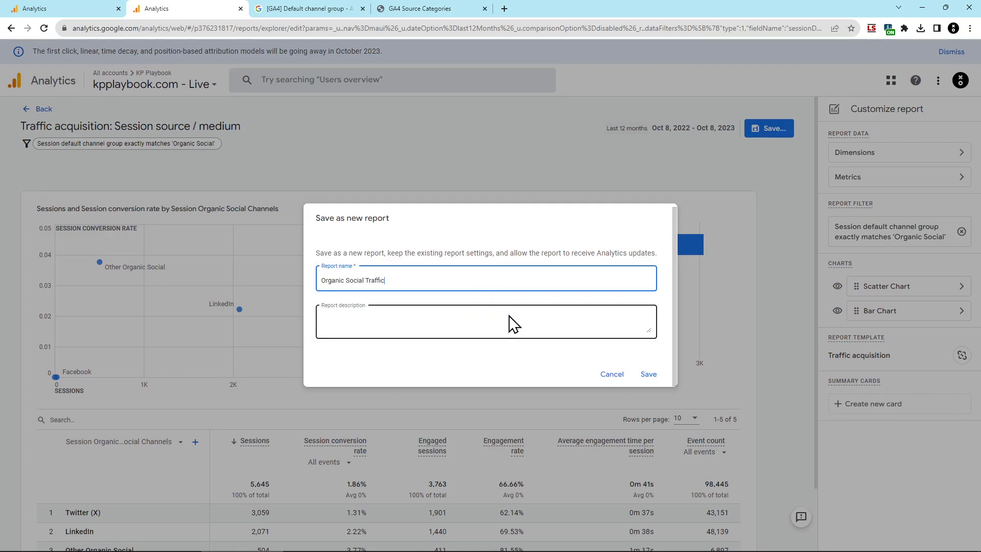
left_click(650, 374)
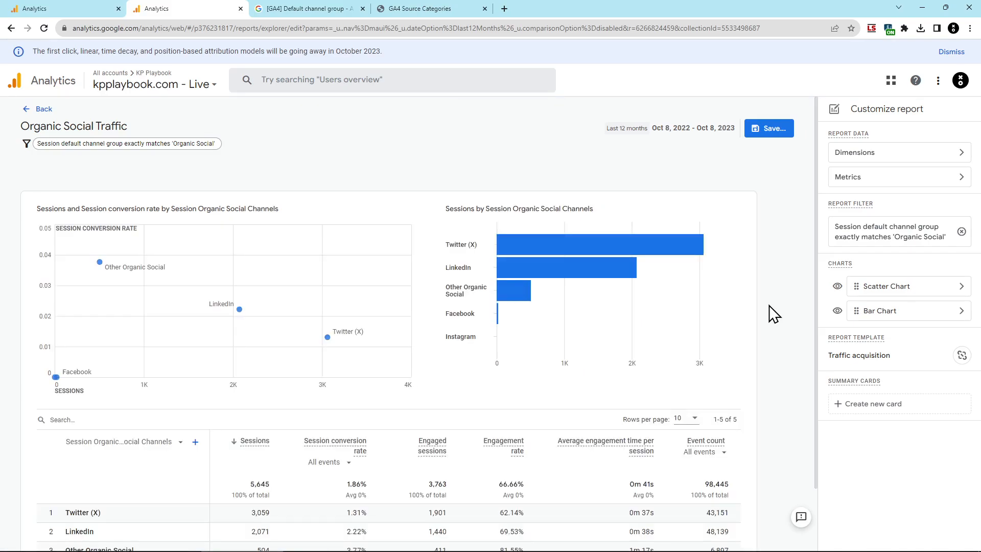
left_click(45, 108)
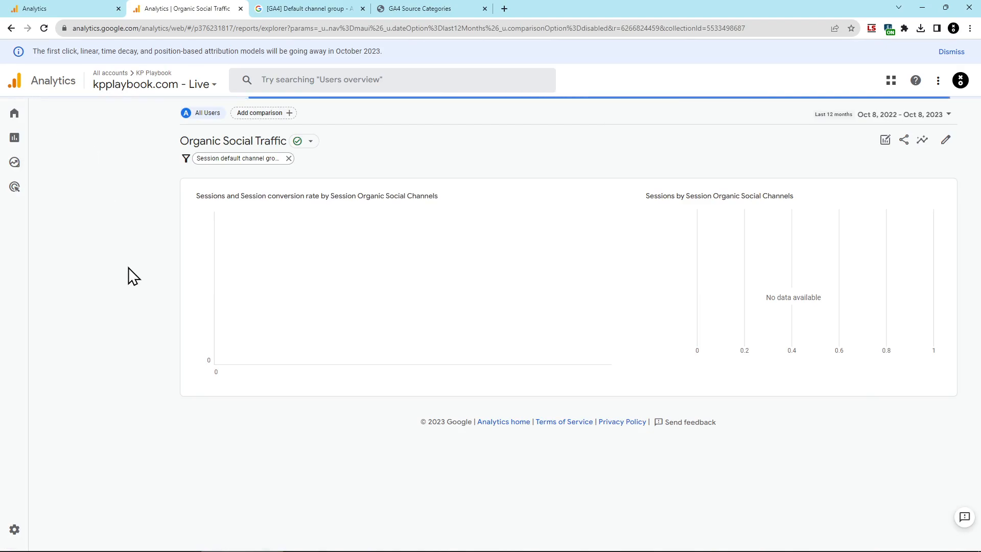
Open the Life cycle collection from the reports library for editing.
left_click(13, 137)
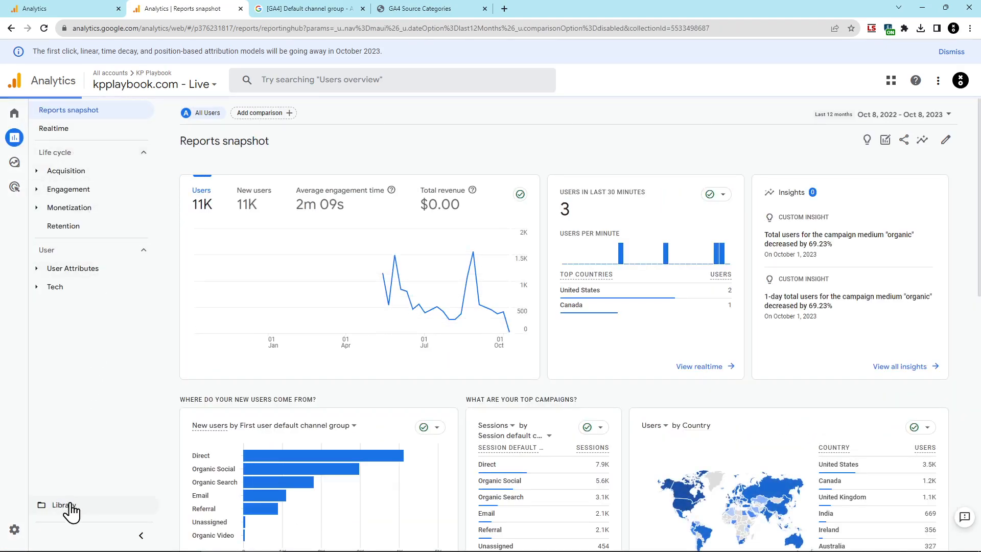
left_click(69, 508)
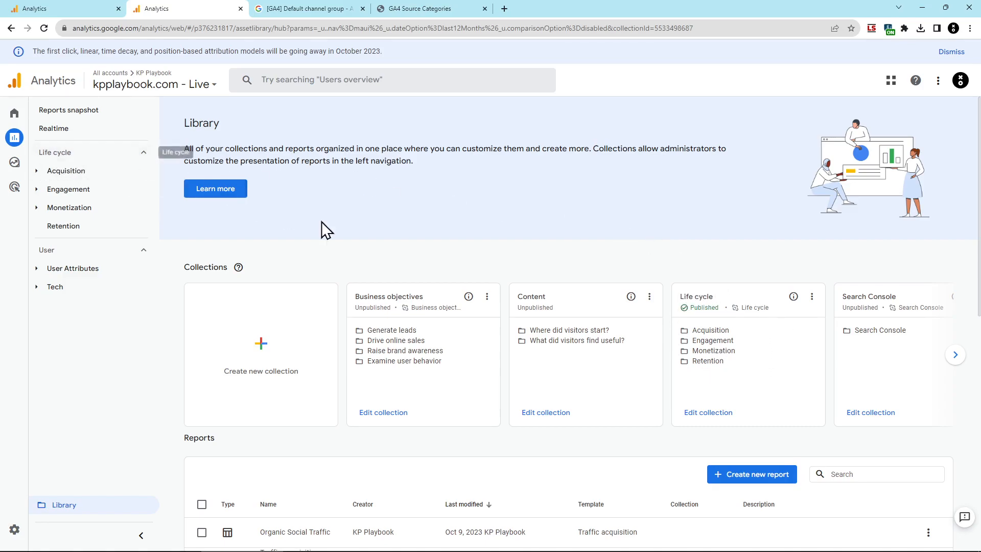
left_click(812, 297)
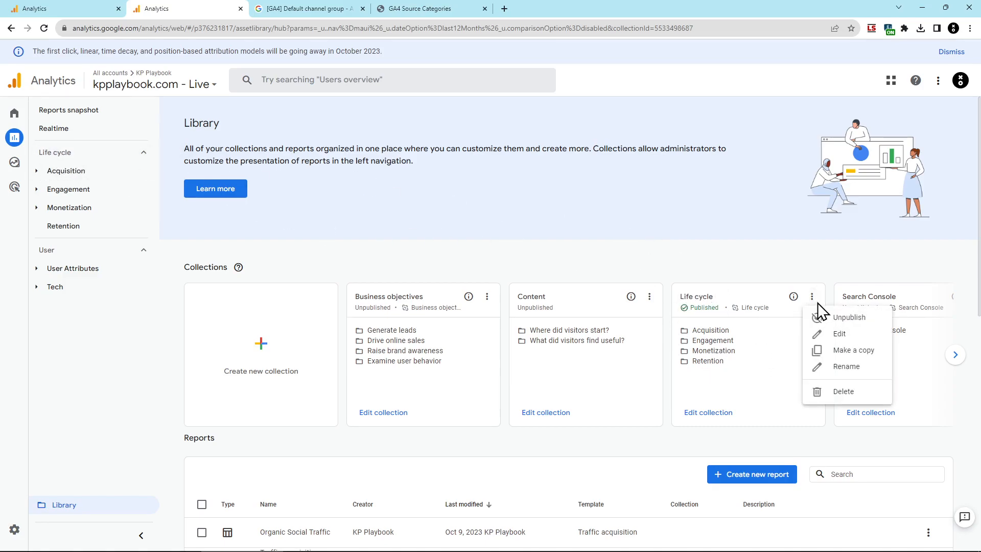
left_click(835, 337)
Add the Organic Social Traffic report at the end of the Acquisition topic and save the changes to the current collection.
left_click(416, 192)
type("orga")
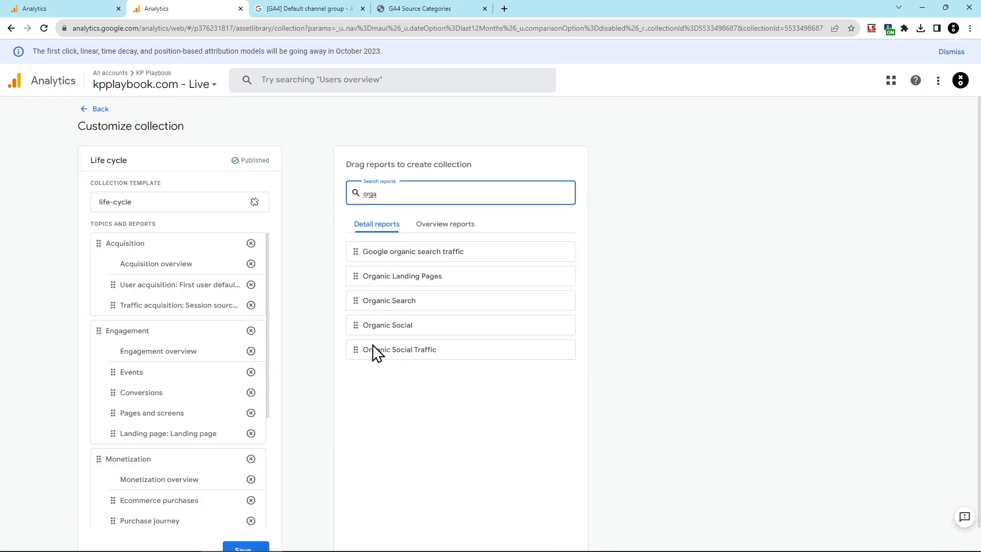
left_click_drag(352, 348, 129, 335)
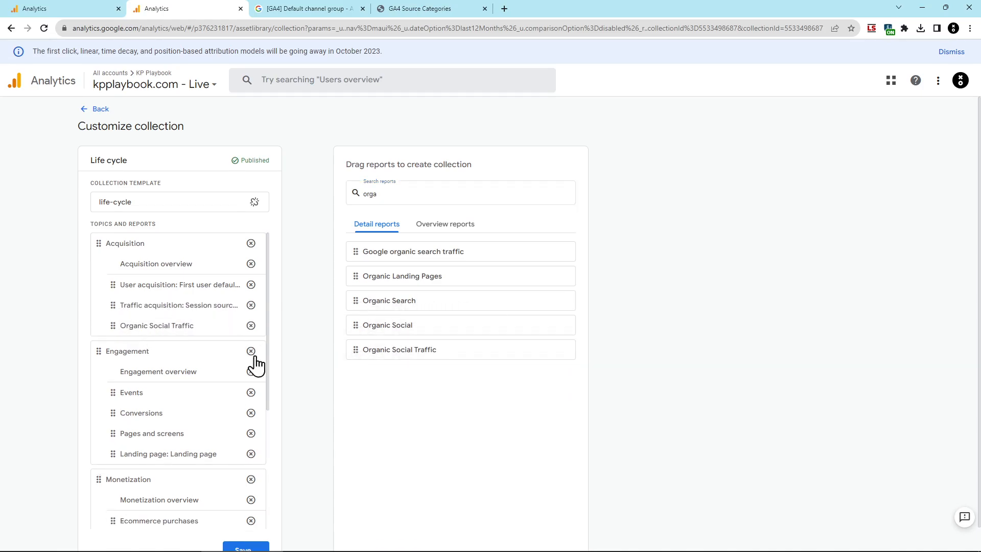
scroll(280, 506, "down", 1)
left_click(251, 526)
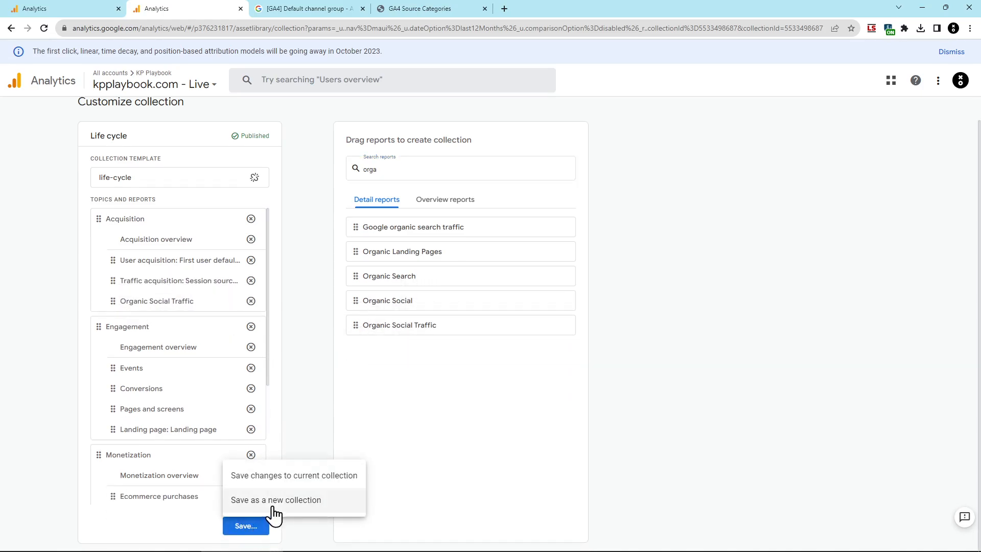
left_click(285, 480)
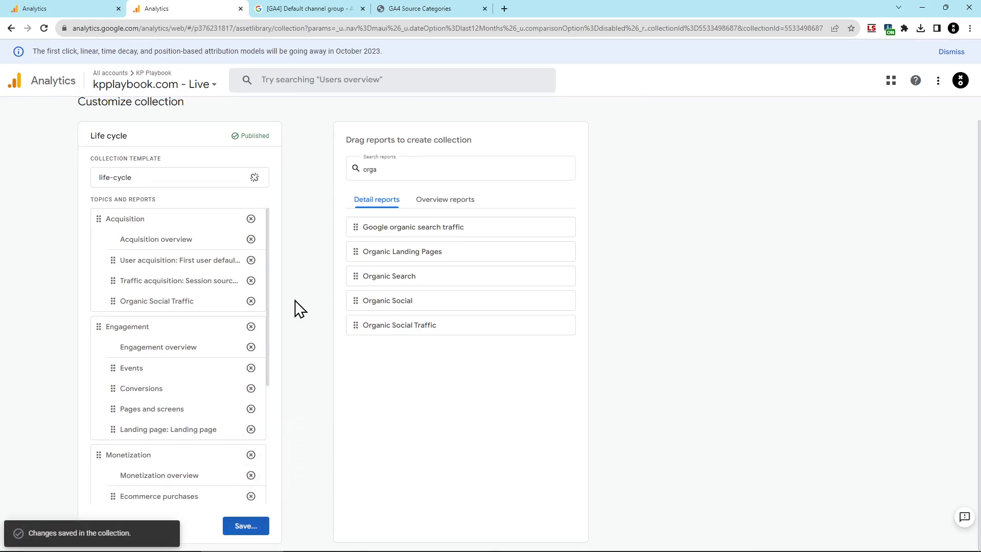
Leave the collection editor and open the Organic Social Traffic report under Acquisition.
scroll(296, 299, "up", 1)
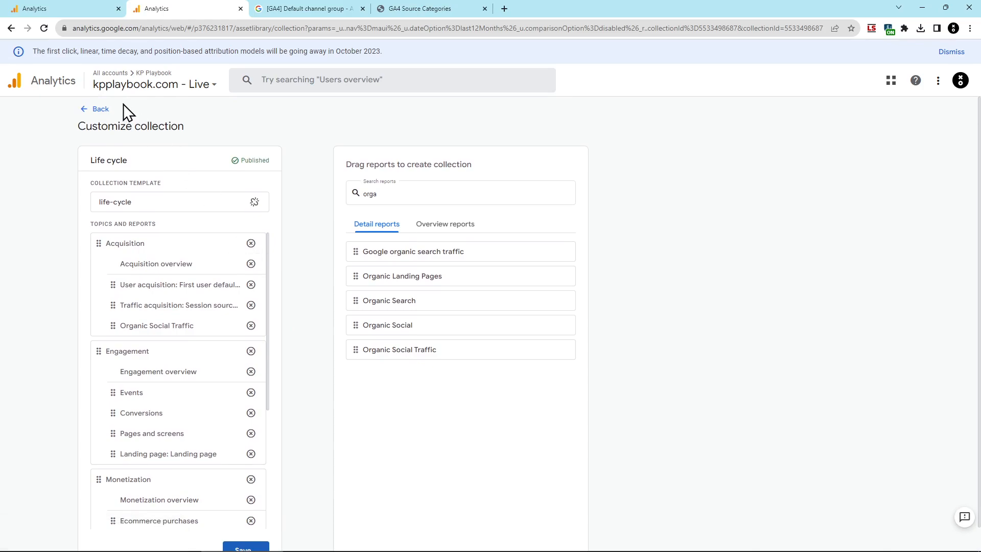
left_click(93, 109)
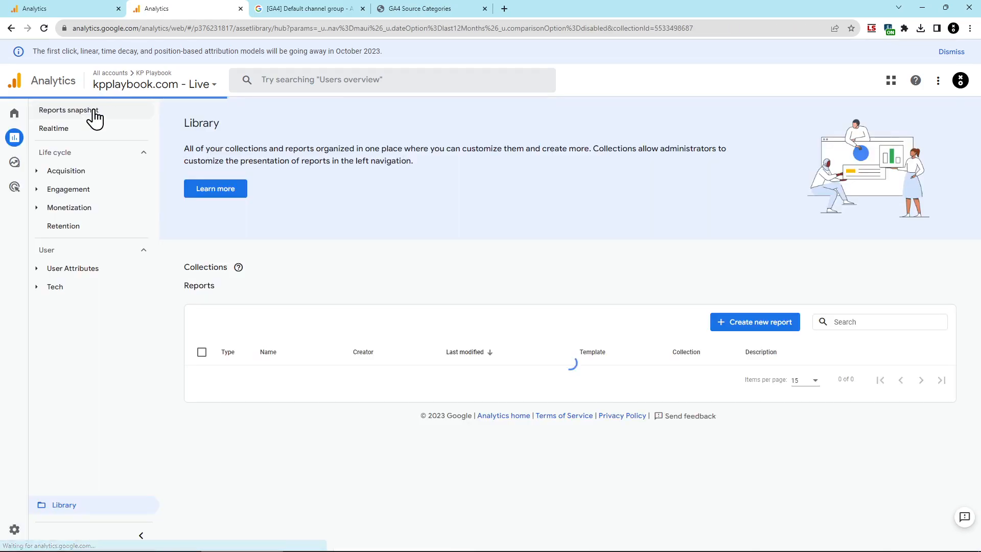
left_click(98, 174)
left_click(111, 248)
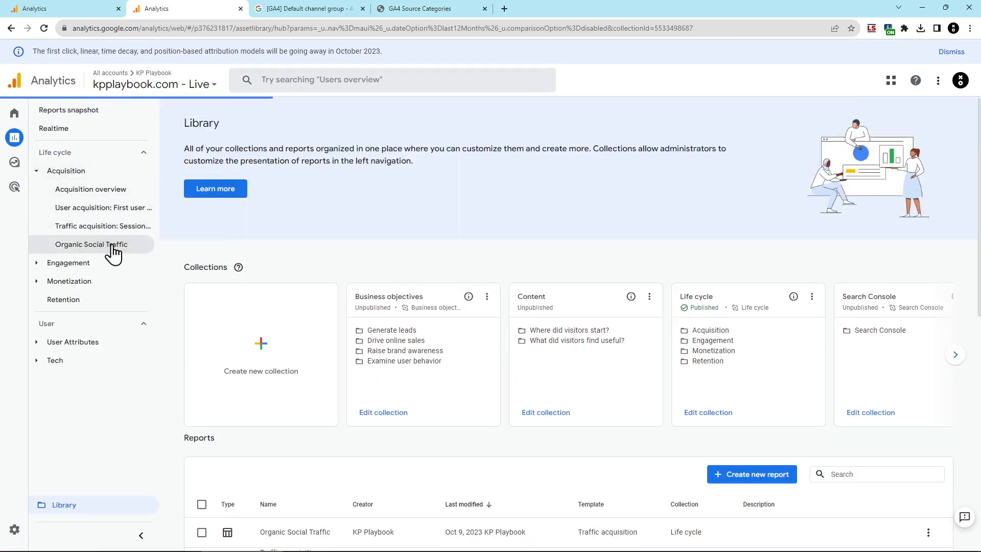